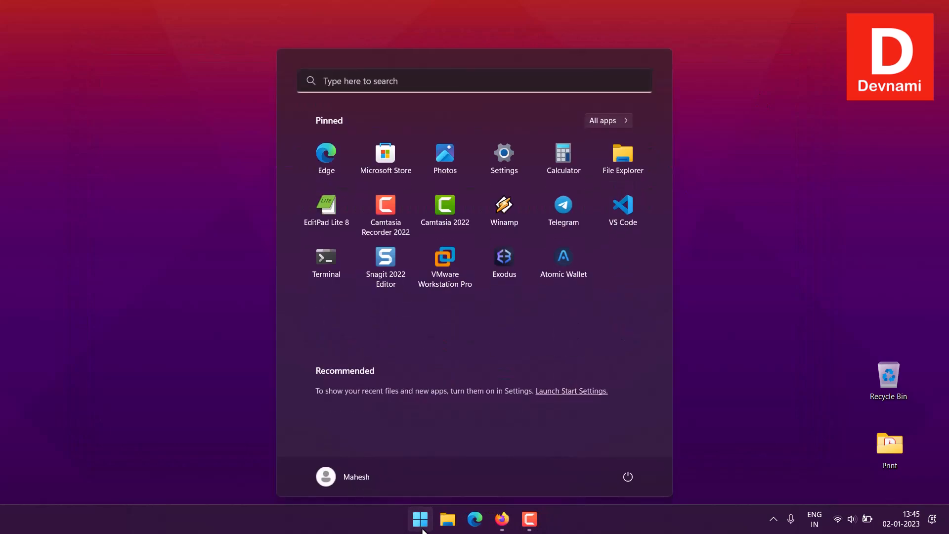
Open Terminal as administrator and switch to the D: drive with a cleared screen
right_click(329, 253)
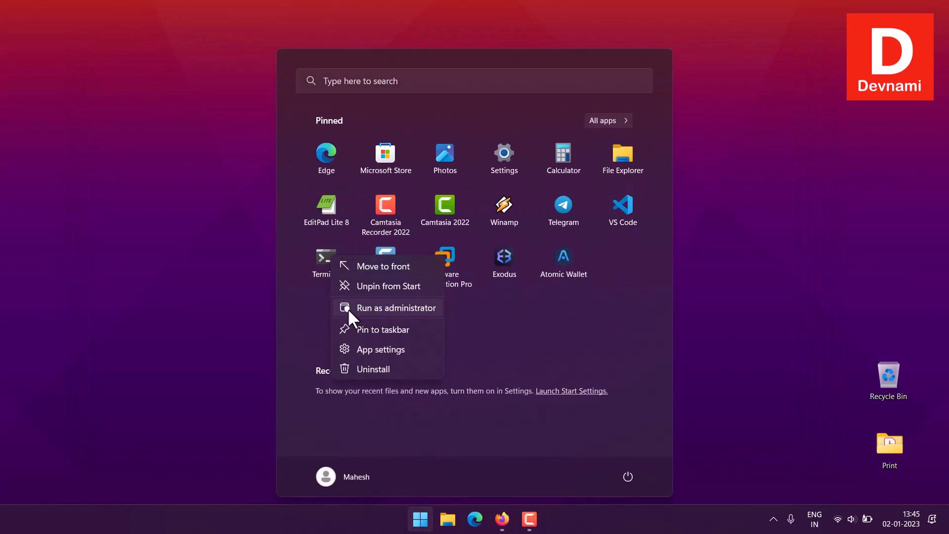
click(370, 307)
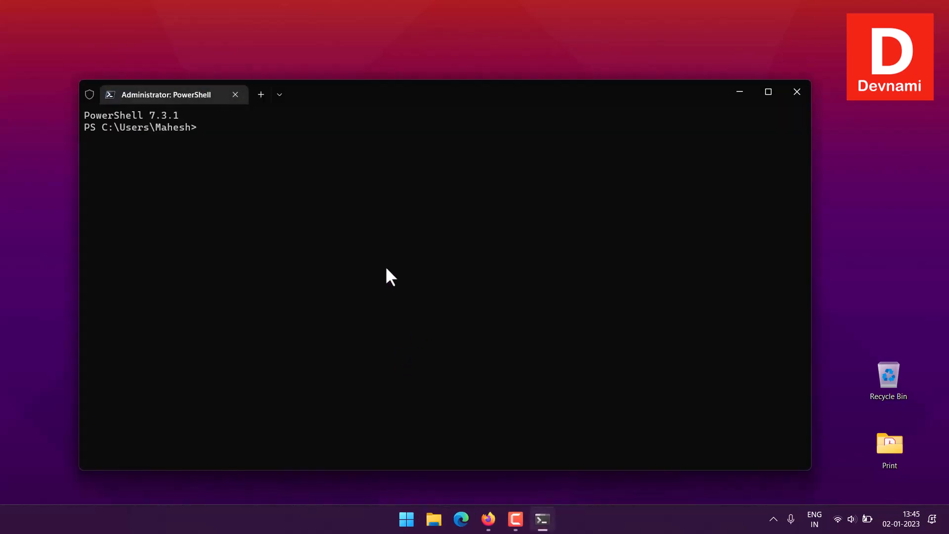
text(d:)
key(Tab)
key(BackSpace)
key(BackSpace)
key(BackSpace)
key(BackSpace)
key(BackSpace)
key(BackSpace)
key(BackSpace)
key(BackSpace)
key(BackSpace)
key(BackSpace)
key(BackSpace)
key(BackSpace)
key(BackSpace)
key(BackSpace)
key(BackSpace)
key(BackSpace)
key(BackSpace)
key(BackSpace)
key(BackSpace)
text(d:)
key(Return)
text(cls)
key(Return)
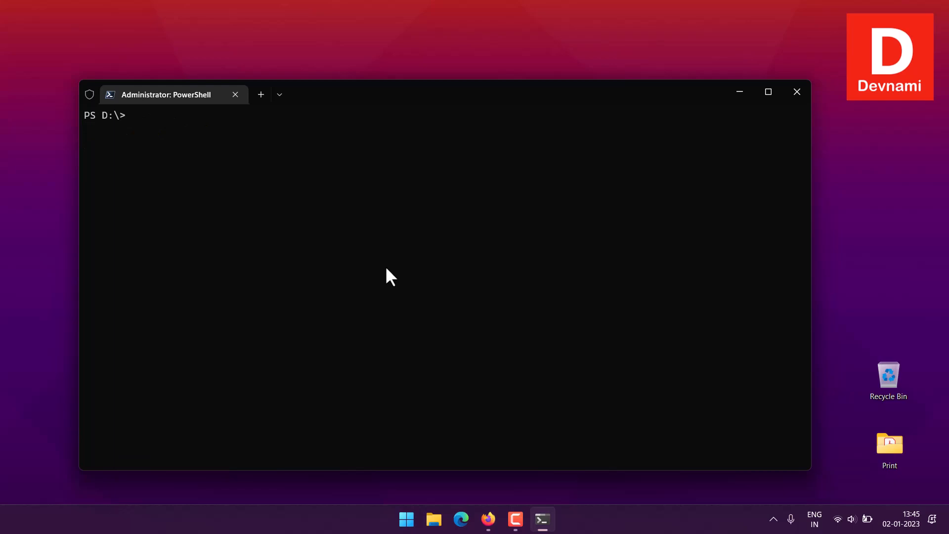
Change into the RavenDB-5.4.5-windows-x64 folder and clear the terminal screen
text(cd)
key(Tab)
key(Tab)
key(Tab)
key(Tab)
key(Tab)
key(Tab)
key(Tab)
key(Tab)
key(Tab)
key(Tab)
key(Tab)
key(Tab)
key(Tab)
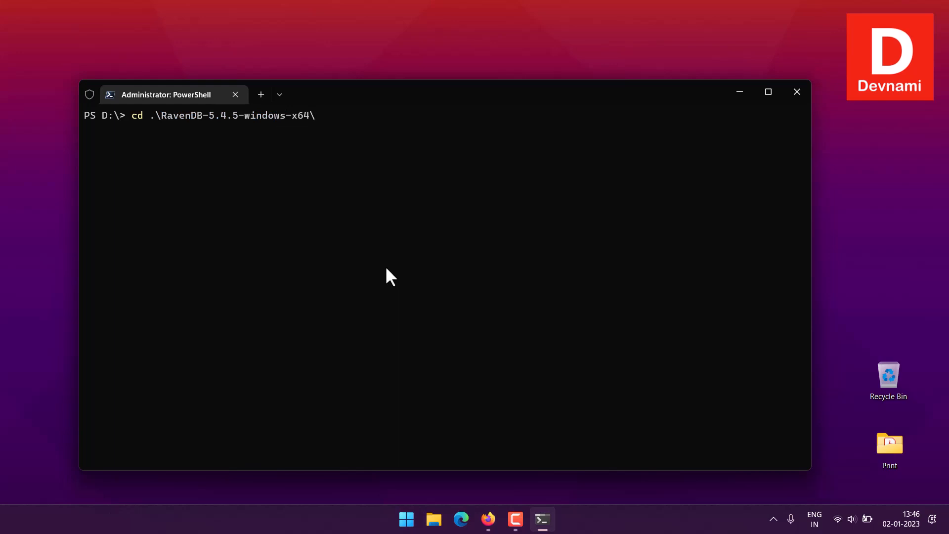
key(Return)
text(clear)
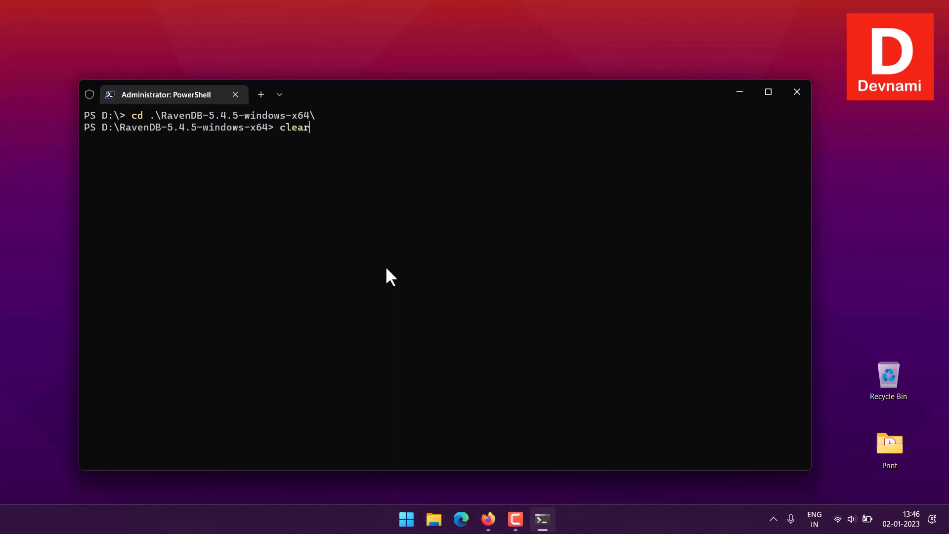
key(Return)
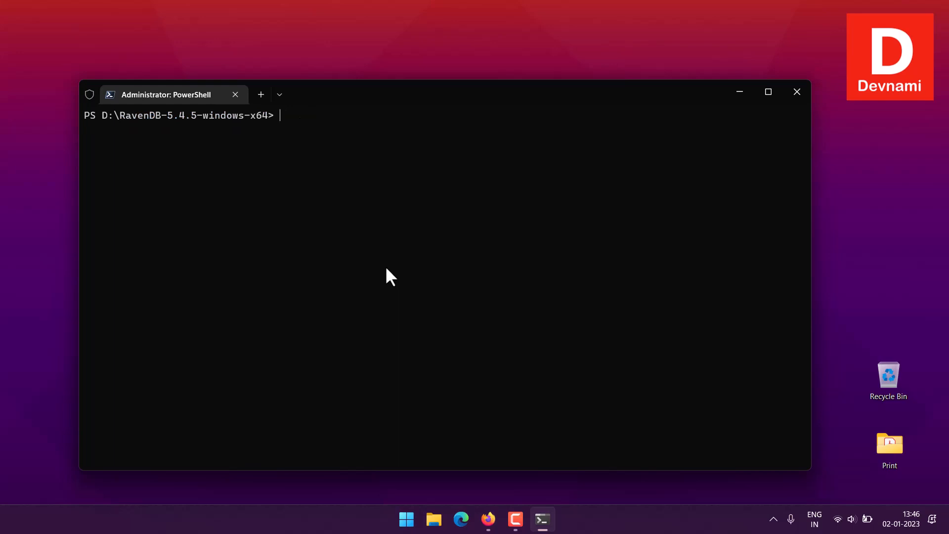
Start the RavenDB server with ./run.ps1 and authenticate in the browser with devnami.client.certificate
text(./run.ps1)
key(Return)
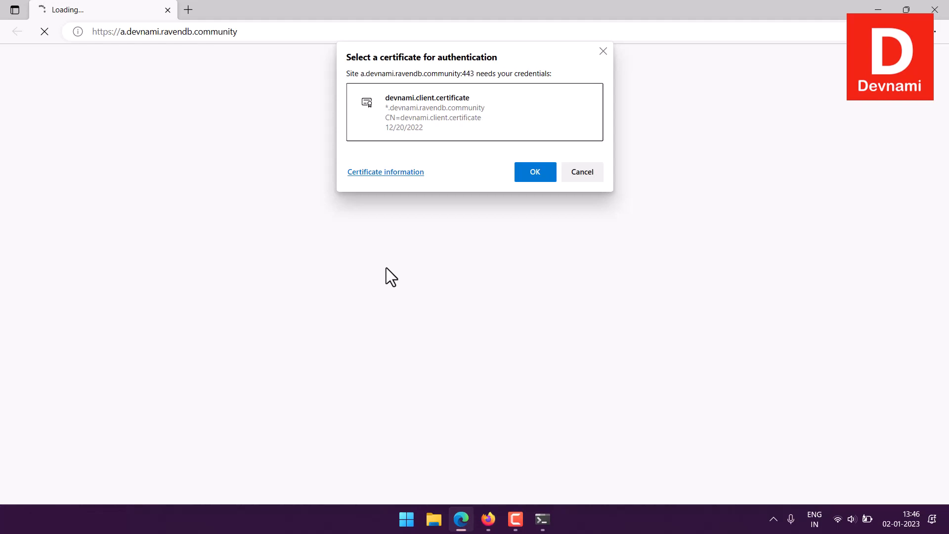
click(414, 117)
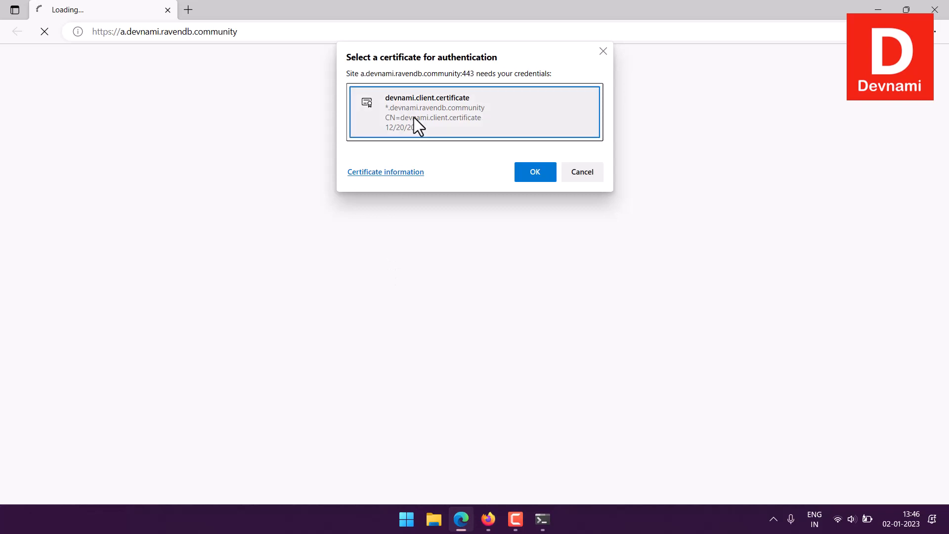
click(534, 173)
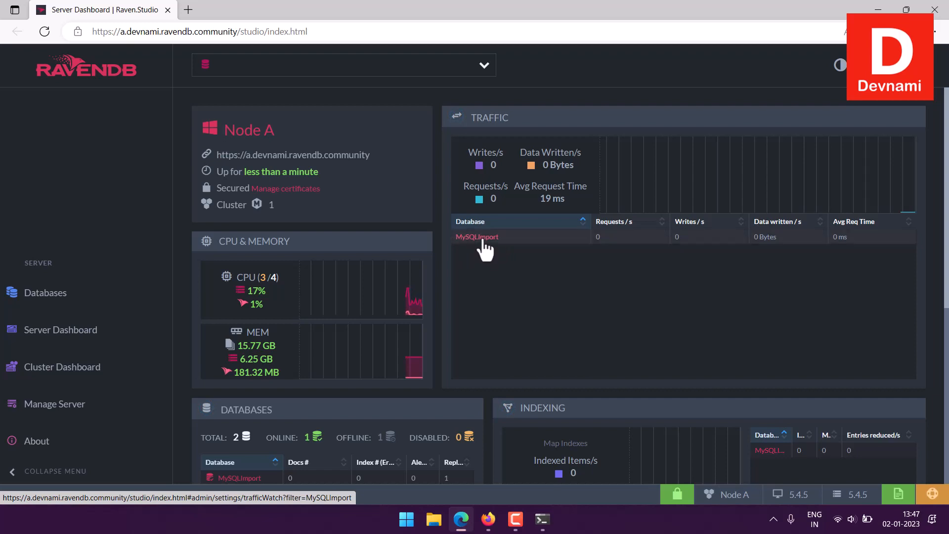
Delete the MySQLImport database from the databases list together with all its data
click(483, 239)
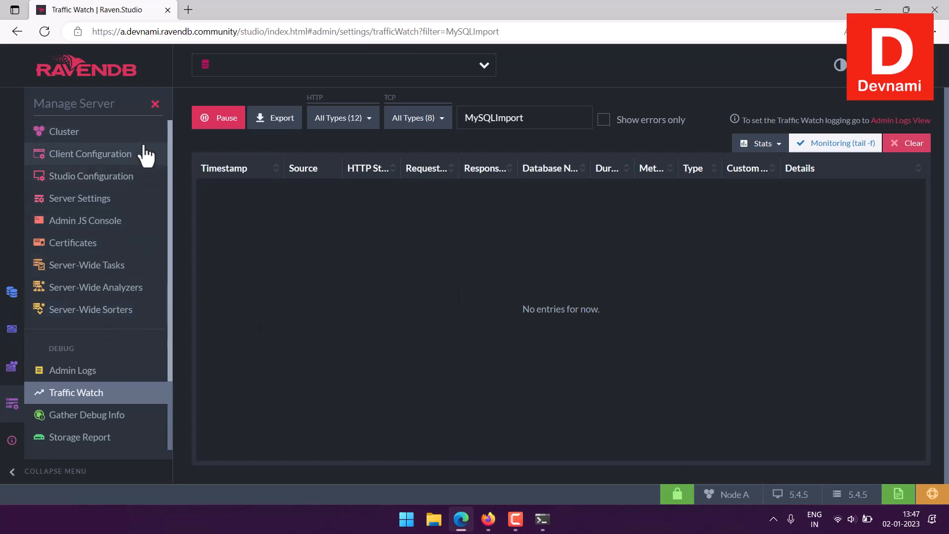
click(154, 104)
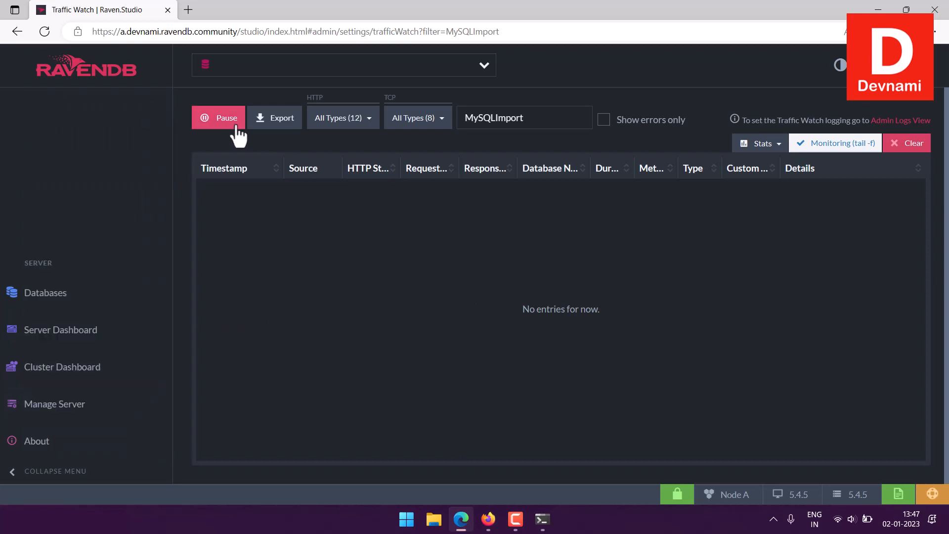
click(59, 299)
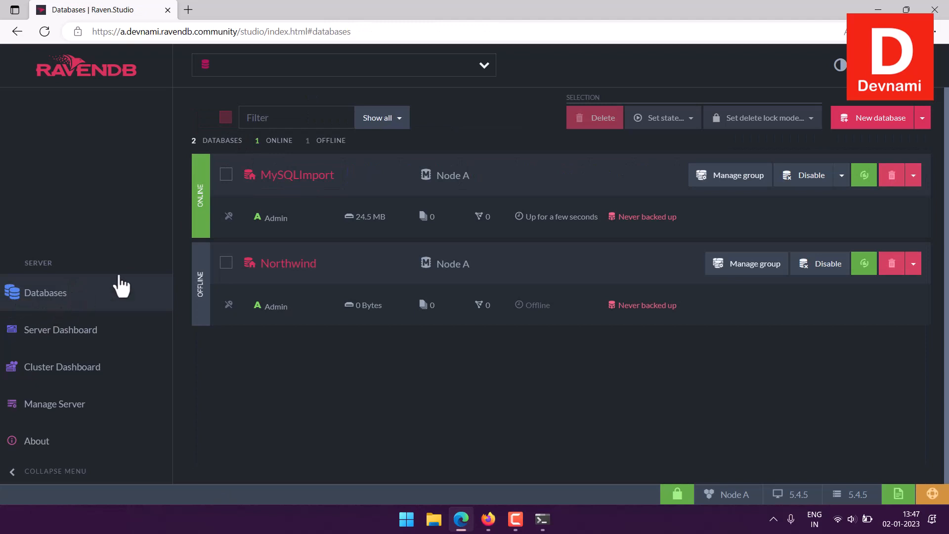
click(226, 174)
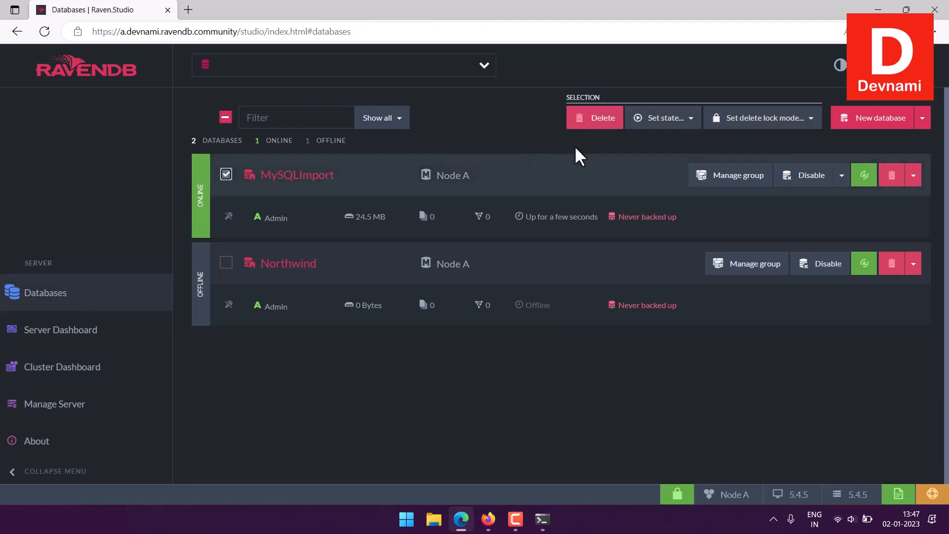
click(599, 121)
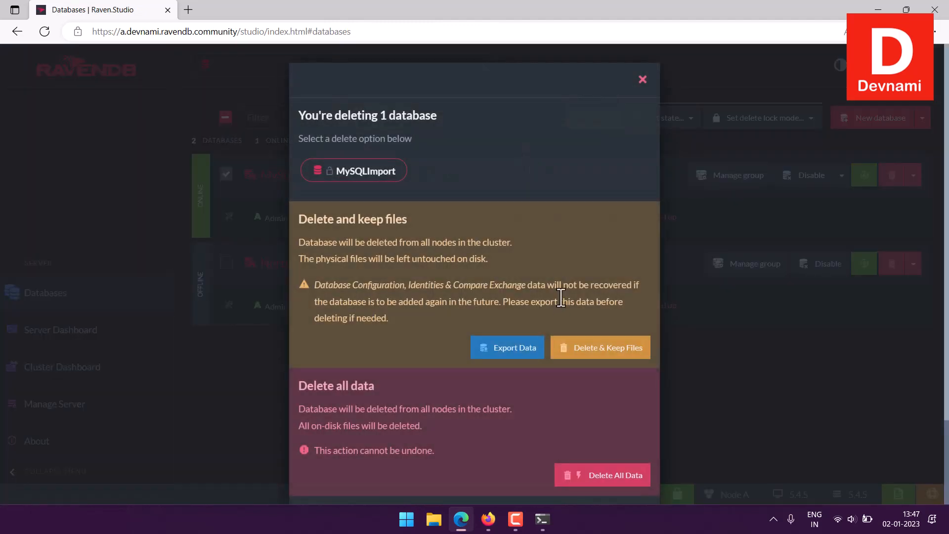
scroll(628, 390, down, 2)
click(627, 378)
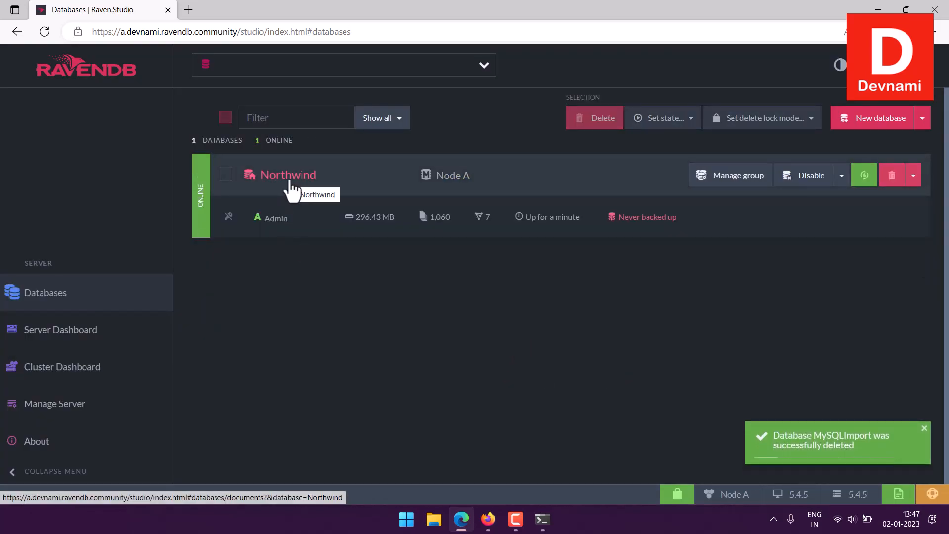
Start a new database, show its replication configuration, and name it TestData
click(878, 119)
click(366, 202)
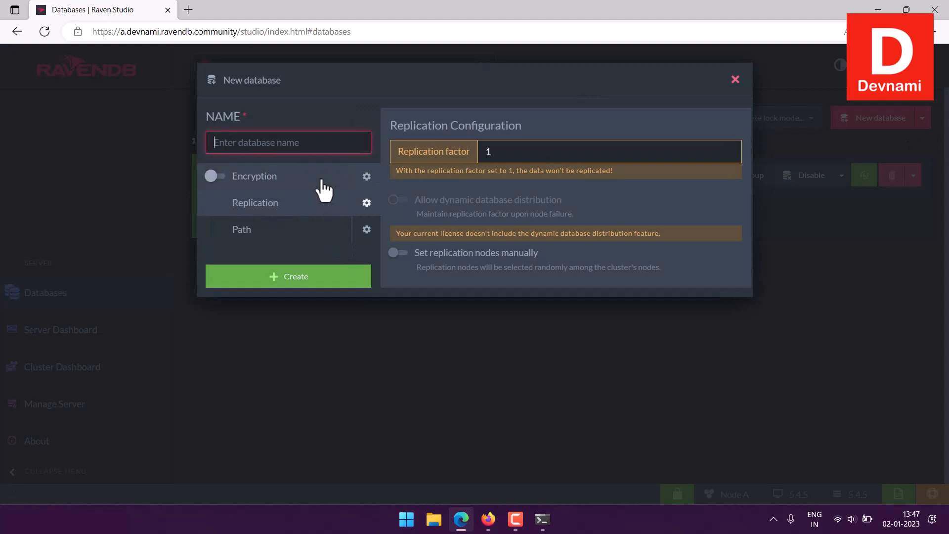
text(R)
key(BackSpace)
text(TestData)
Review the encryption and path options, leave encryption off, and create the TestData database
click(288, 186)
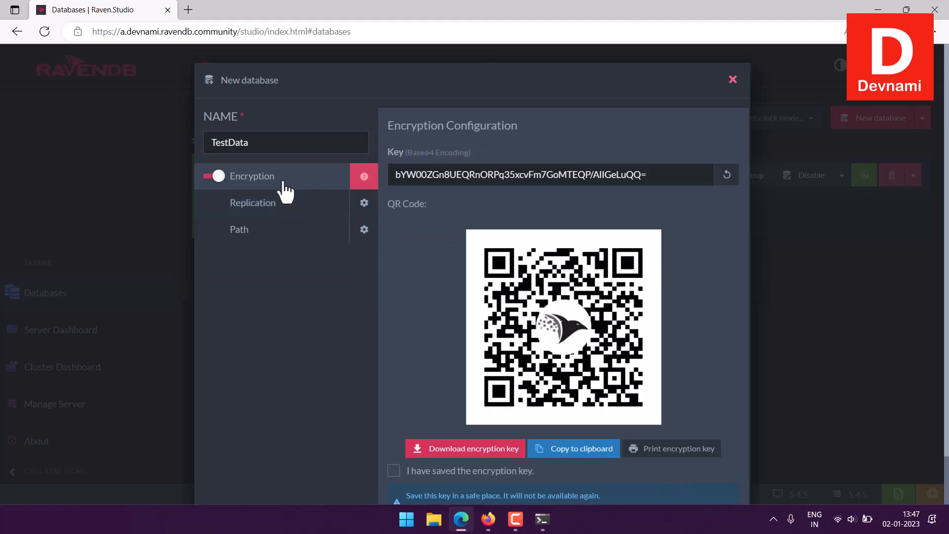
click(213, 176)
click(271, 242)
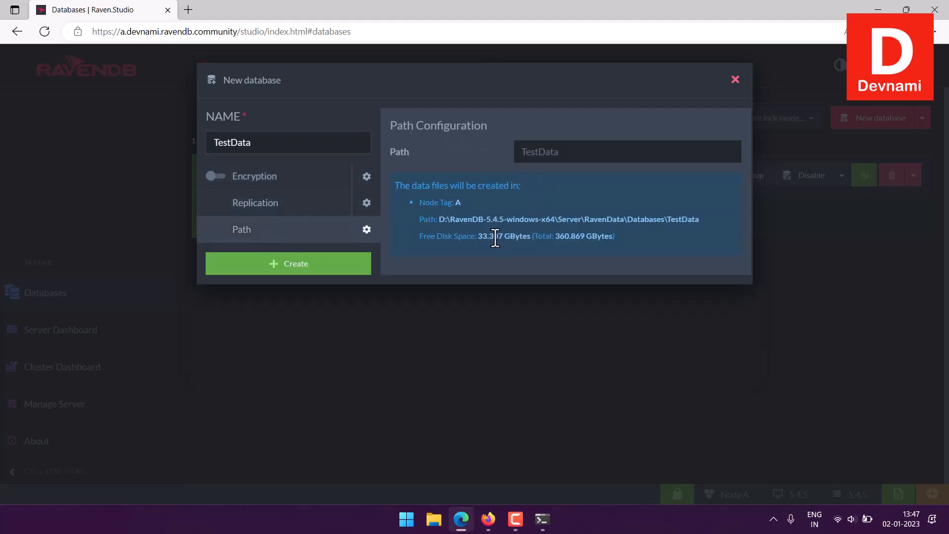
drag(482, 235, 633, 242)
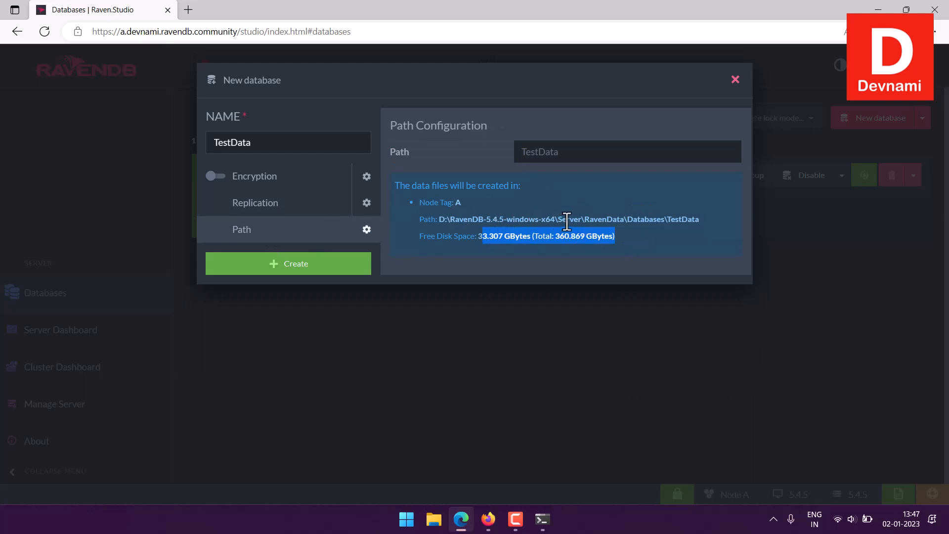
click(681, 219)
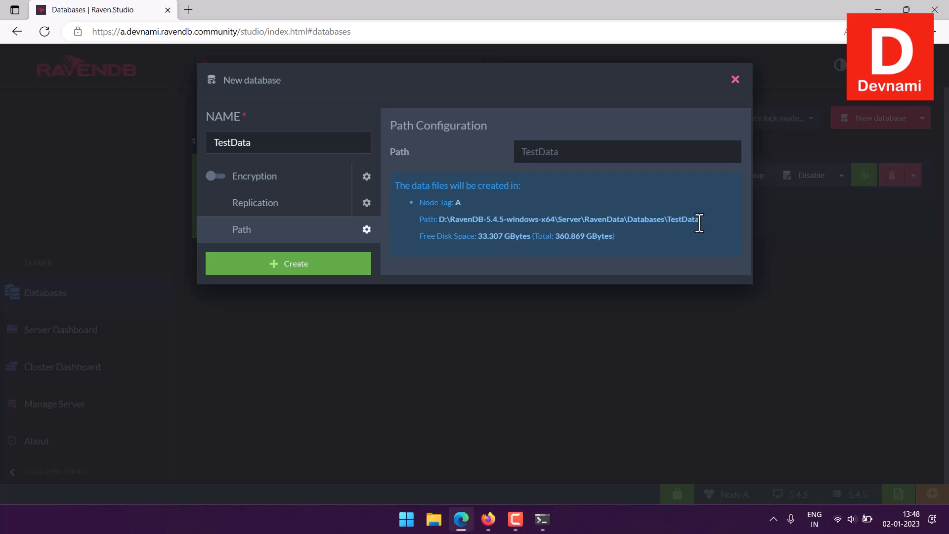
click(316, 264)
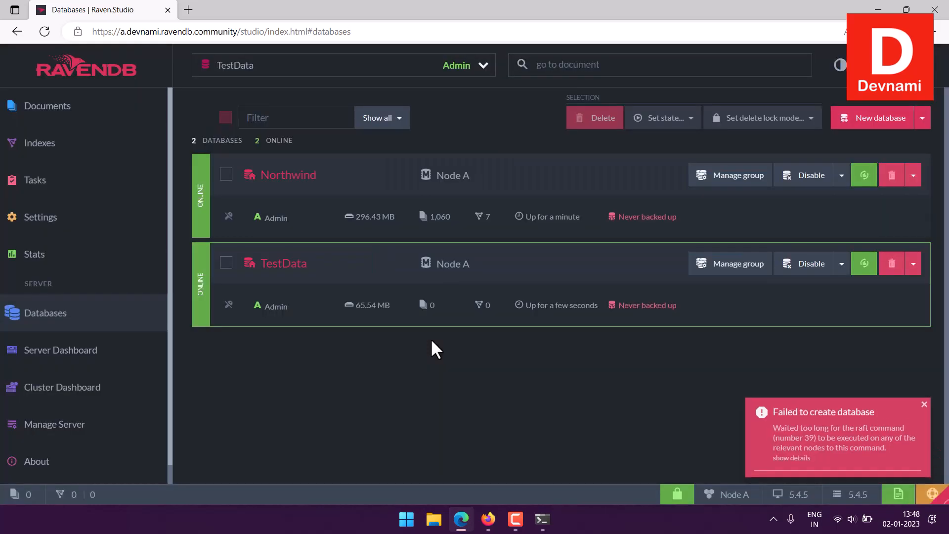
Create sample data in the TestData database and open its documents
click(294, 265)
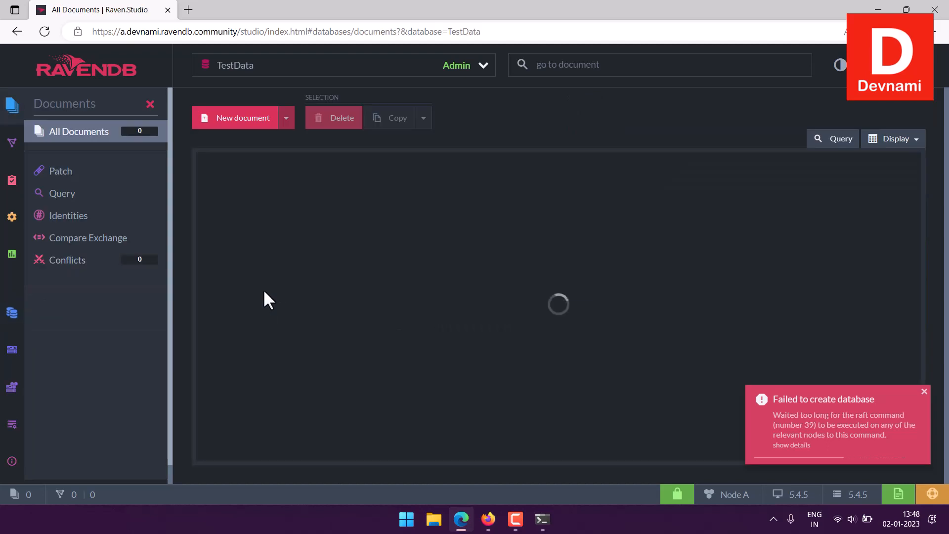
click(14, 182)
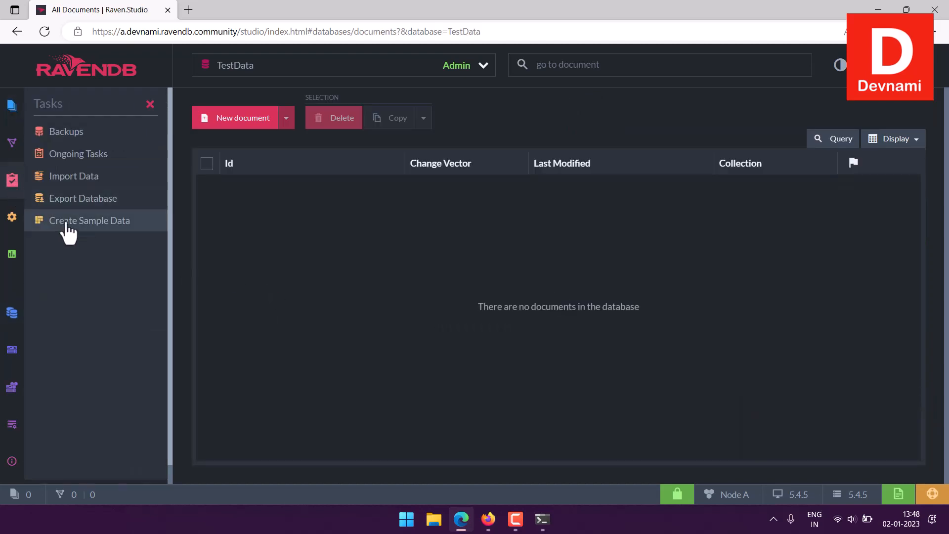
click(84, 224)
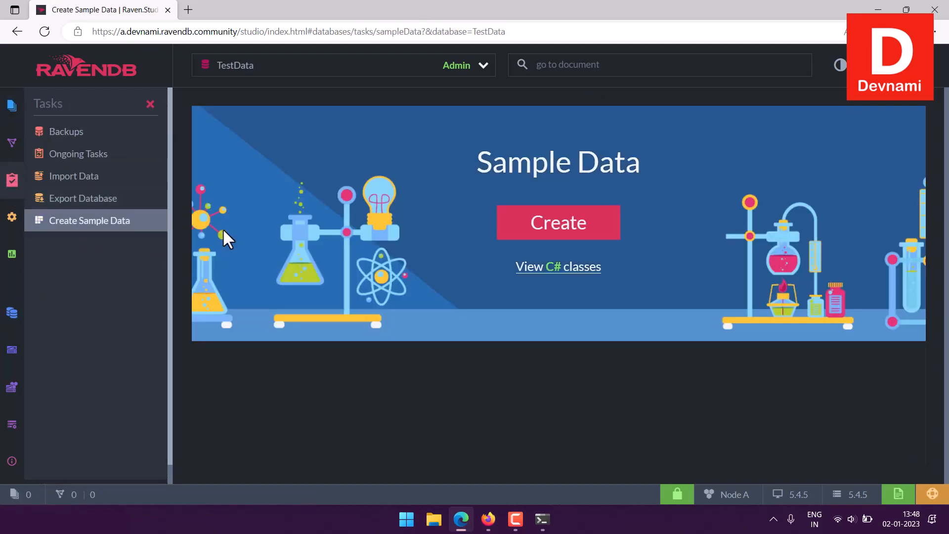
click(551, 230)
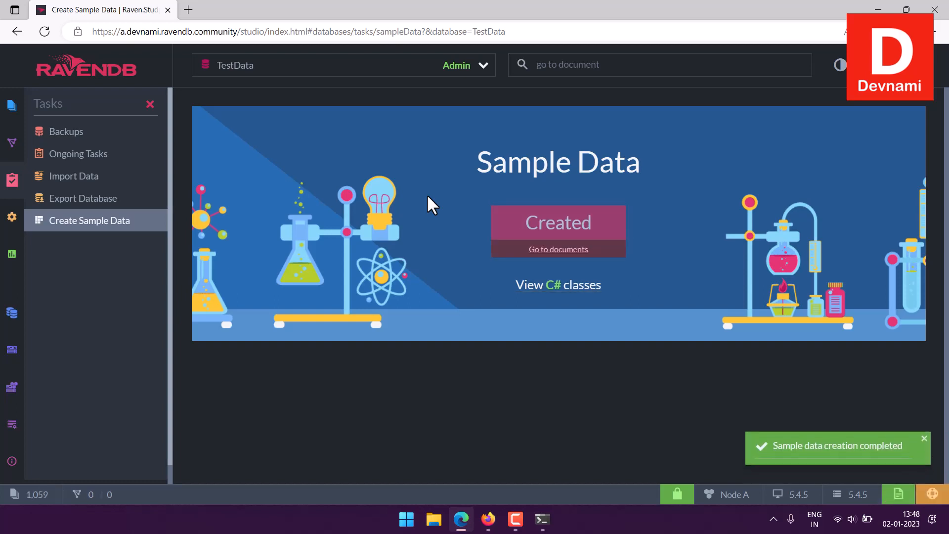
click(559, 251)
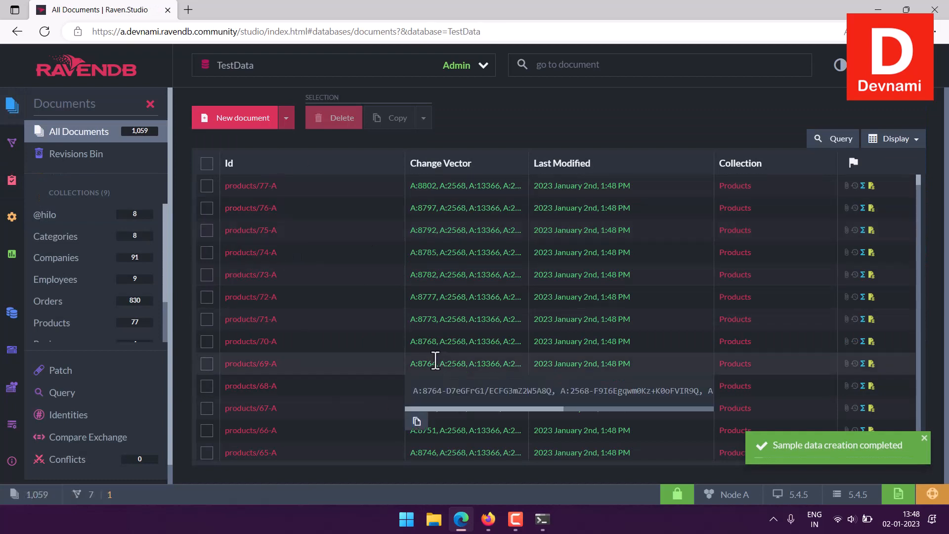
Go to the backup tasks of the TestData database and start a new periodic backup
click(15, 315)
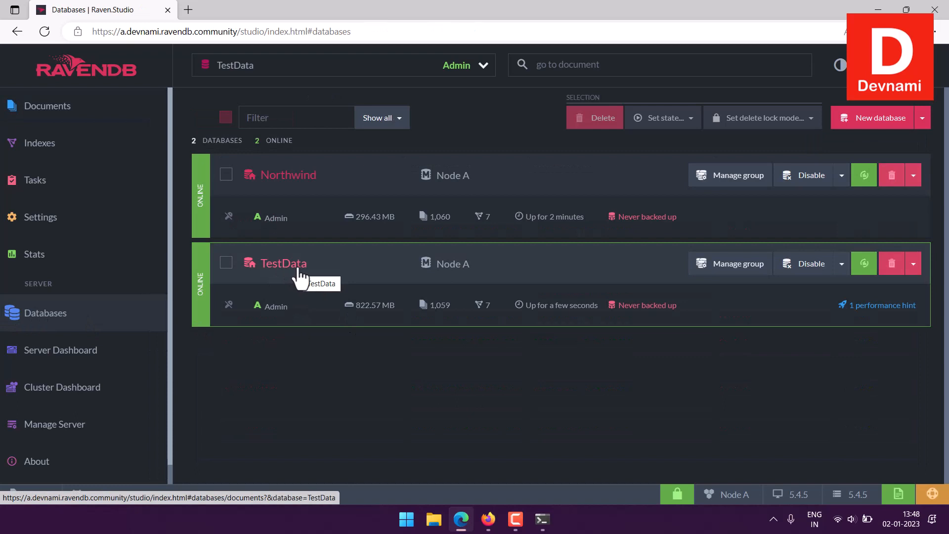
click(227, 262)
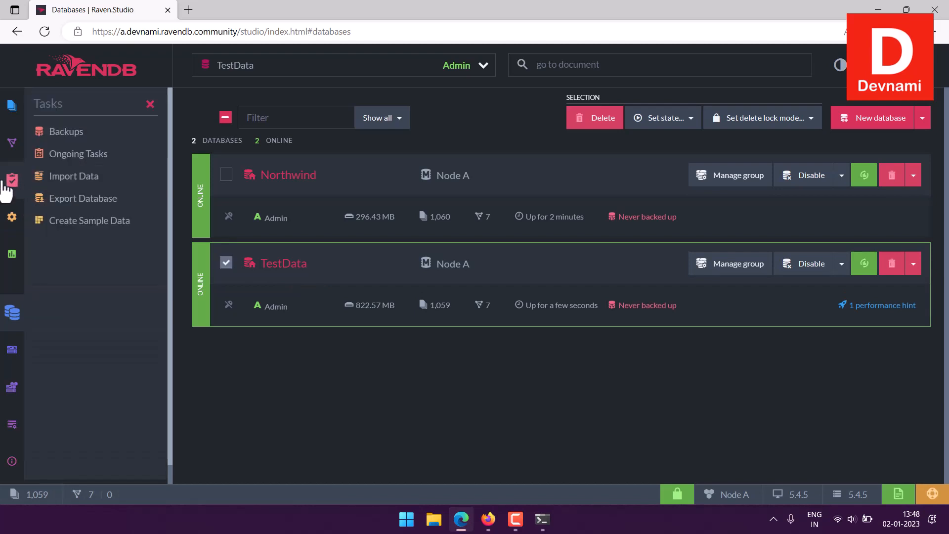
click(66, 132)
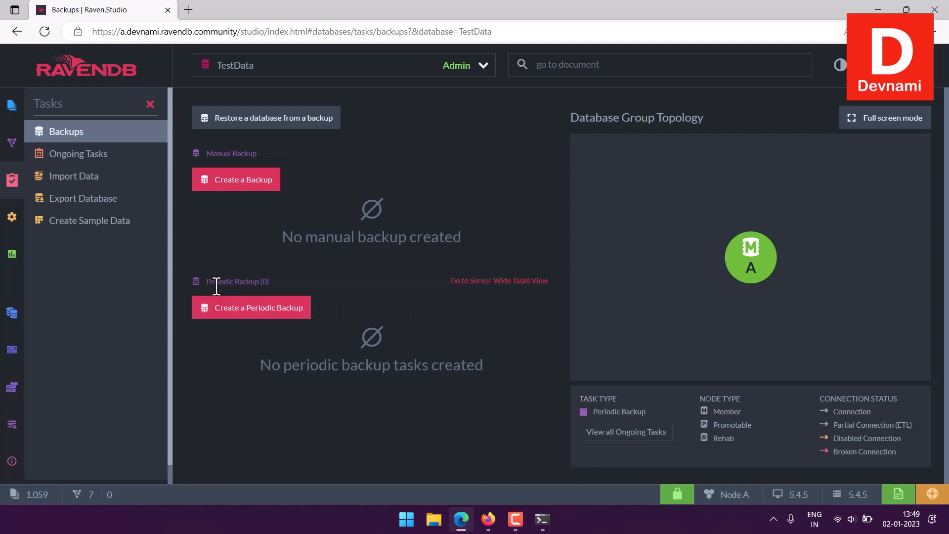
drag(207, 281, 276, 281)
click(275, 281)
click(242, 306)
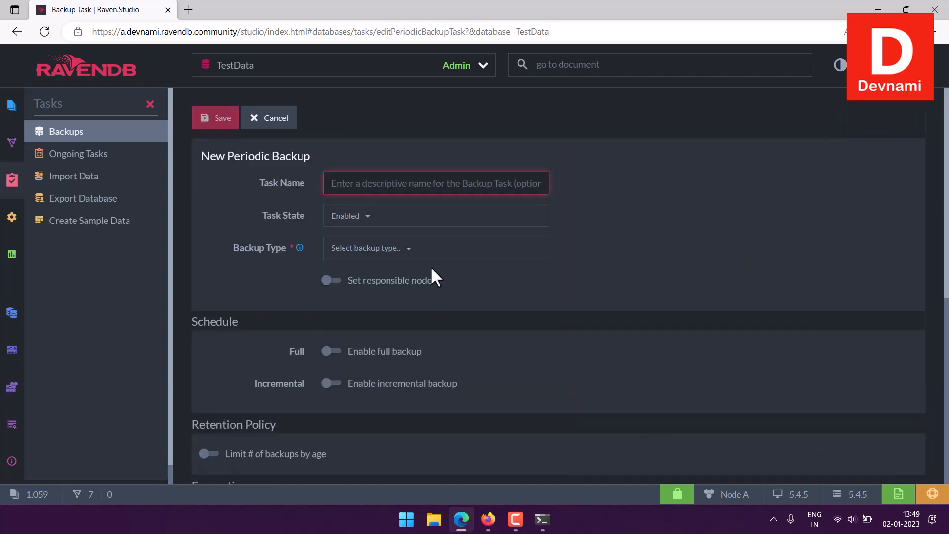
drag(210, 156, 310, 155)
click(350, 134)
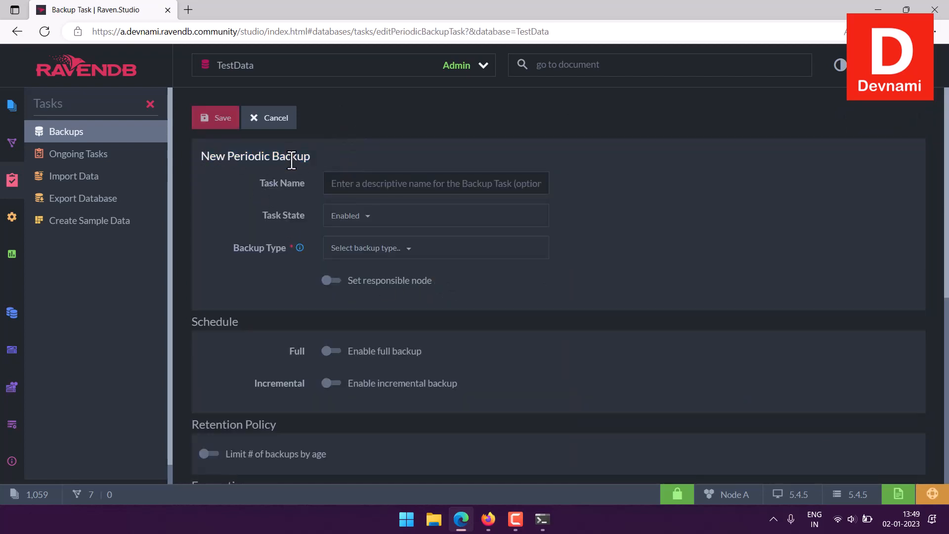
Name the periodic backup task Taskweekly and leave its task state Enabled
click(331, 188)
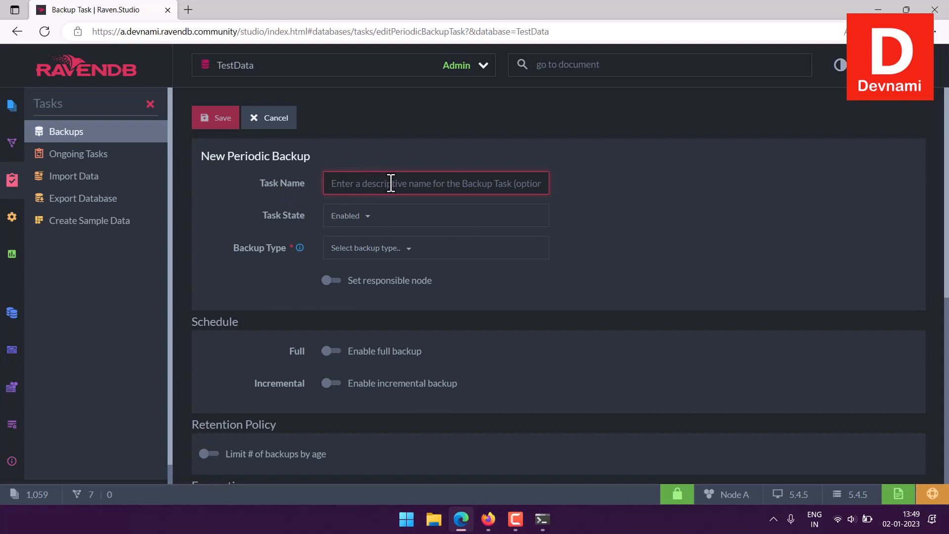
text(Task)
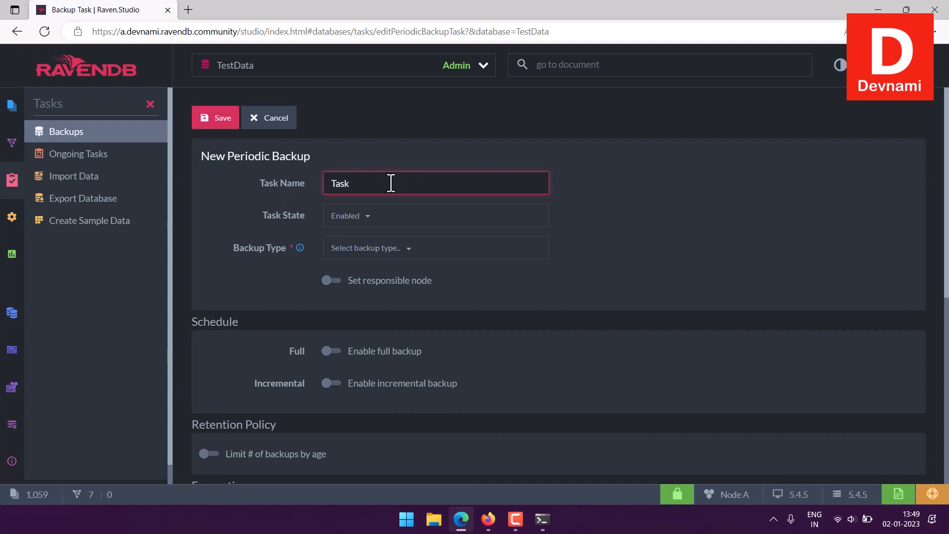
text(weekly)
click(349, 218)
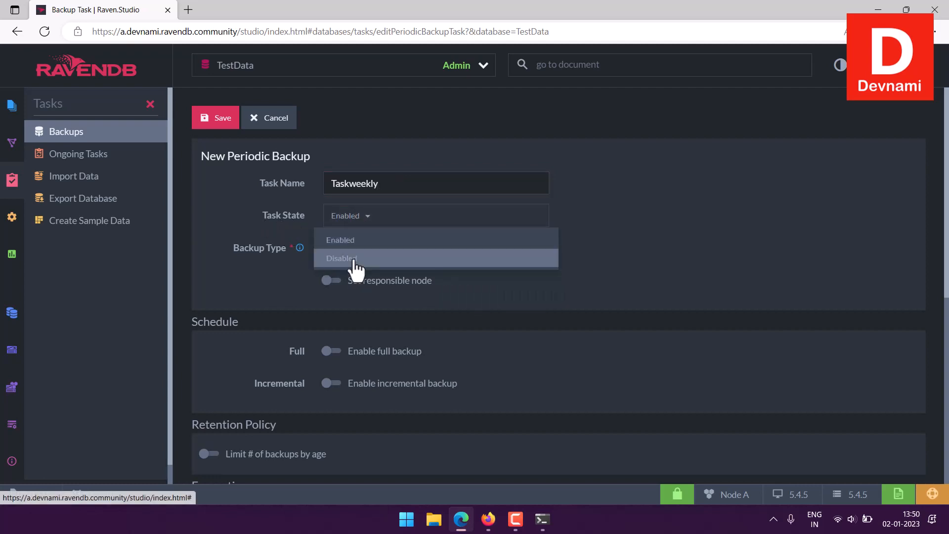
click(378, 139)
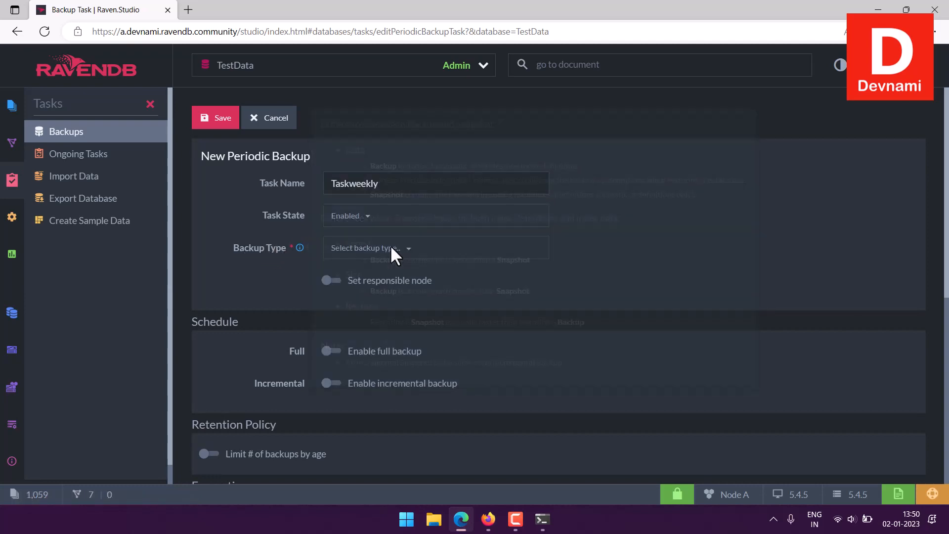
Review the backup type choices and their explanation, and look over the schedule, retention, encryption and destination sections
click(406, 253)
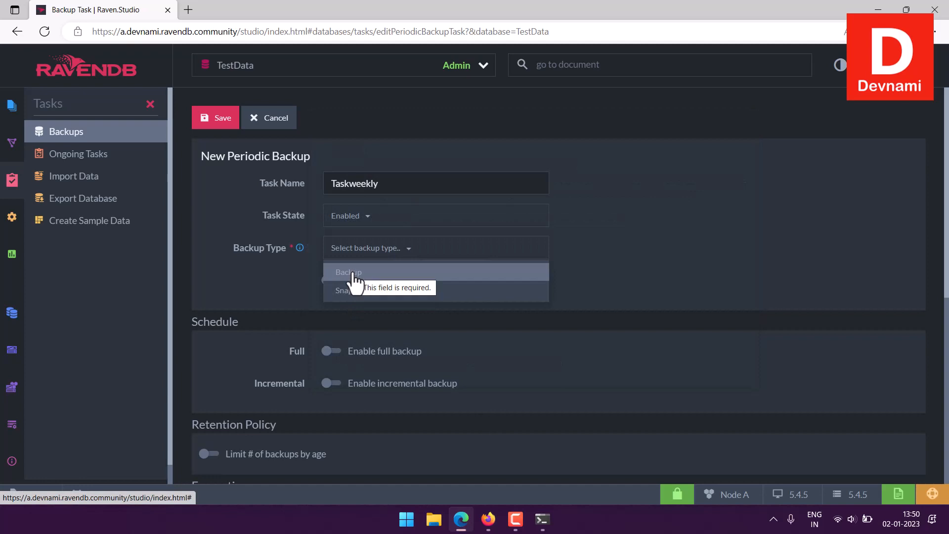
click(220, 235)
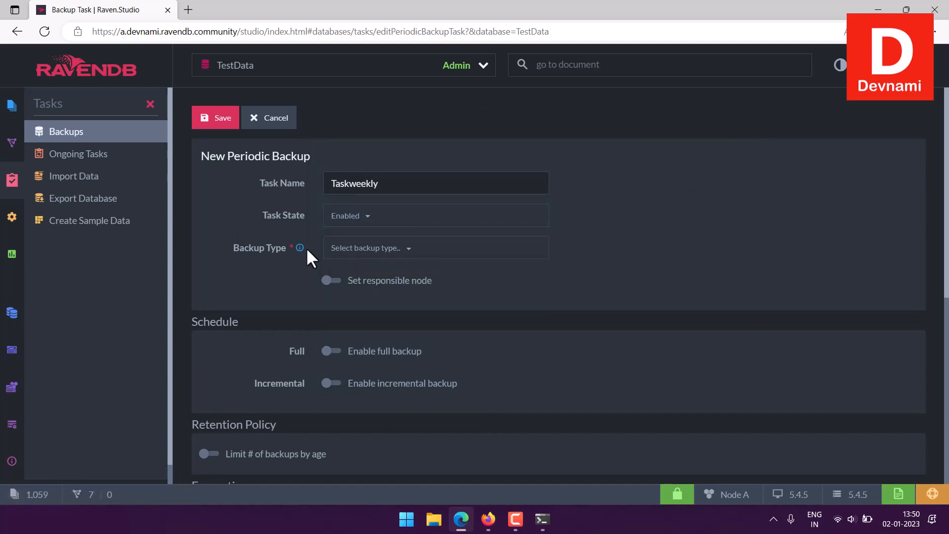
mouse_move(300, 247)
scroll(242, 242, down, 1)
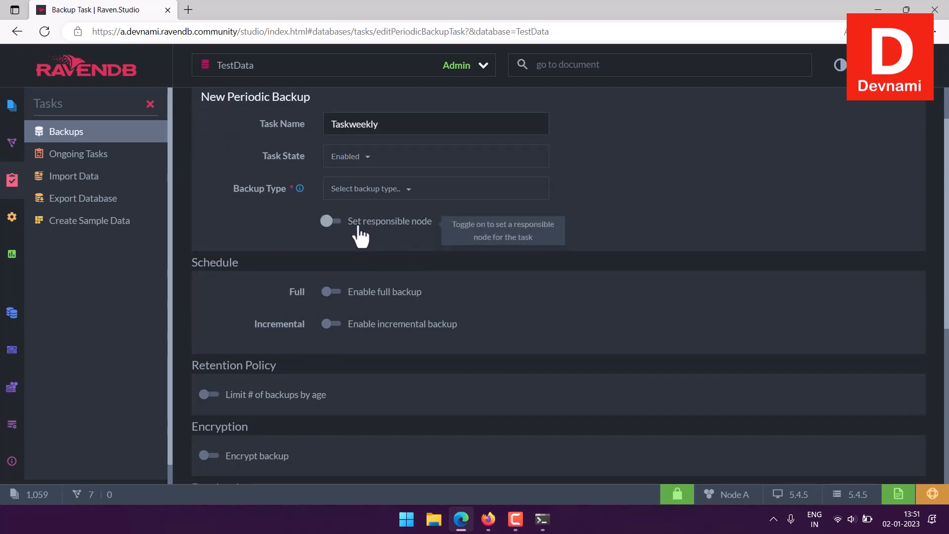
scroll(301, 225, down, 3)
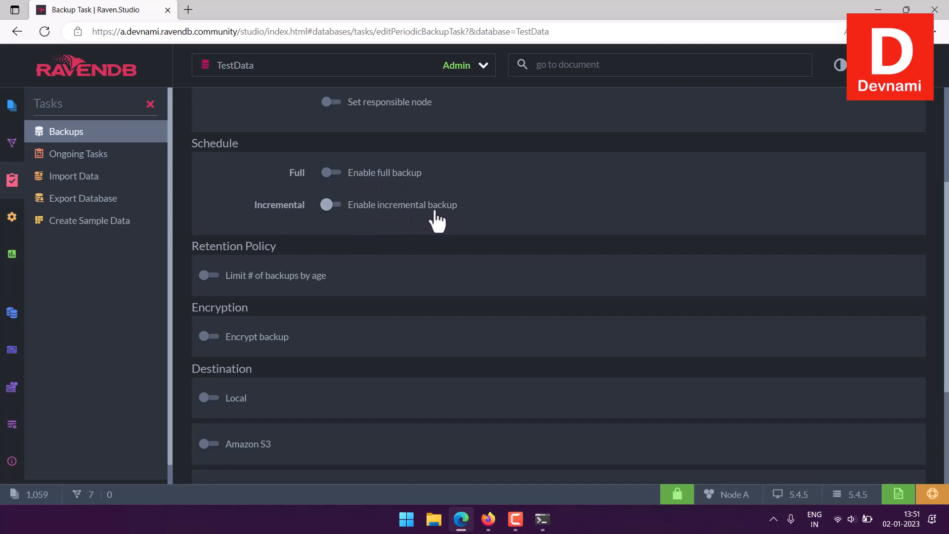
scroll(435, 215, down, 3)
scroll(433, 210, up, 3)
Enable full backup and review the available frequency, weekday, hour and minute choices for its schedule
click(331, 173)
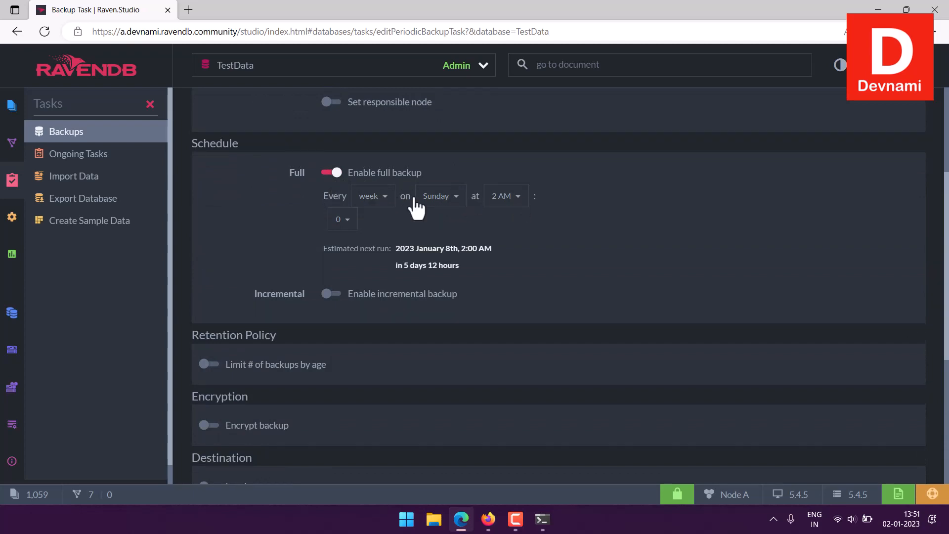
click(383, 198)
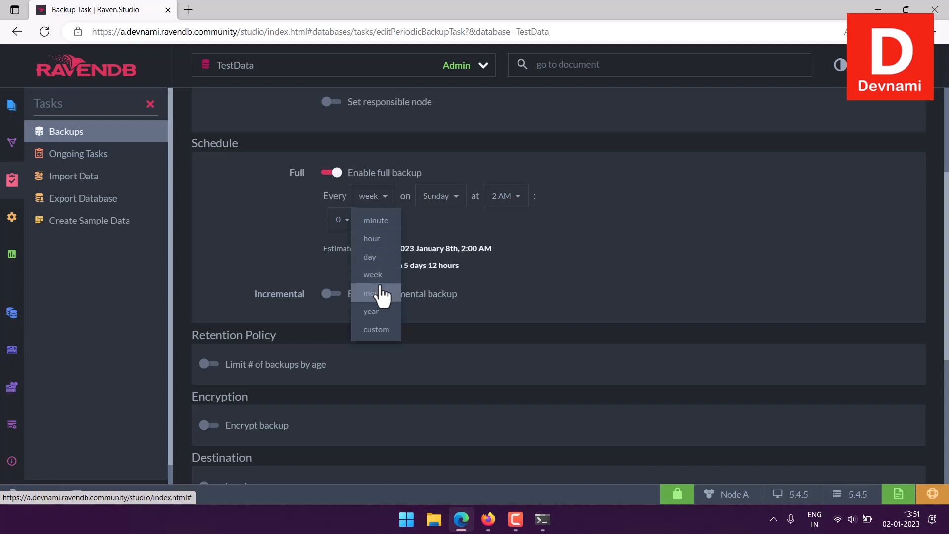
click(258, 229)
click(340, 219)
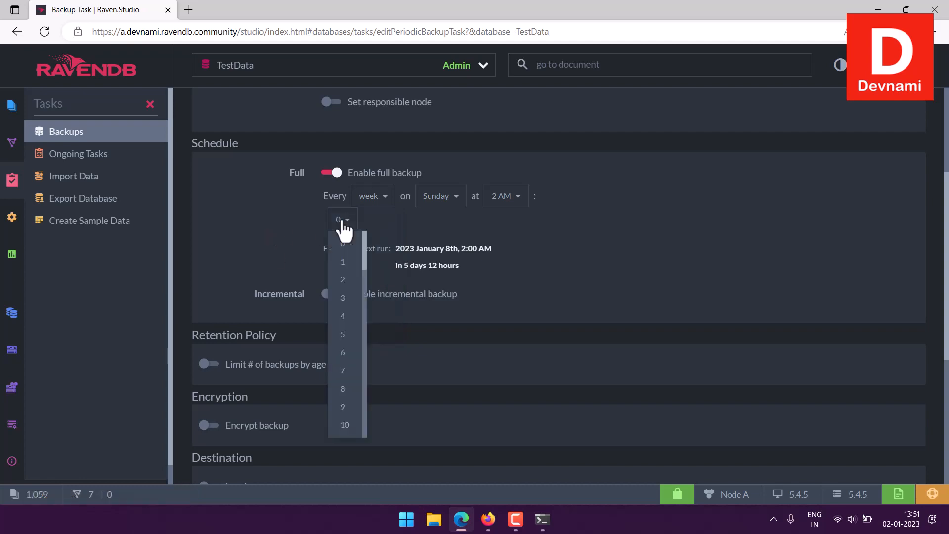
drag(365, 258, 402, 229)
click(378, 197)
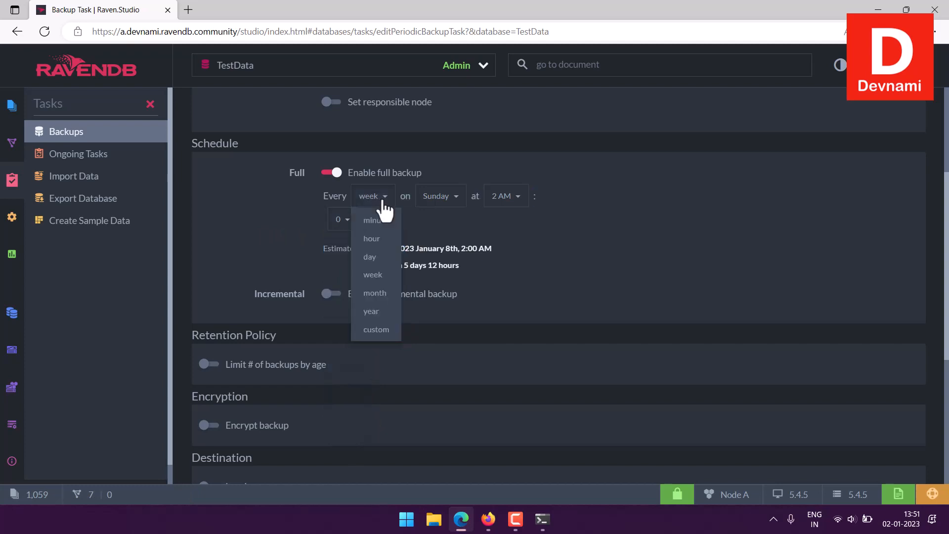
click(377, 200)
click(431, 200)
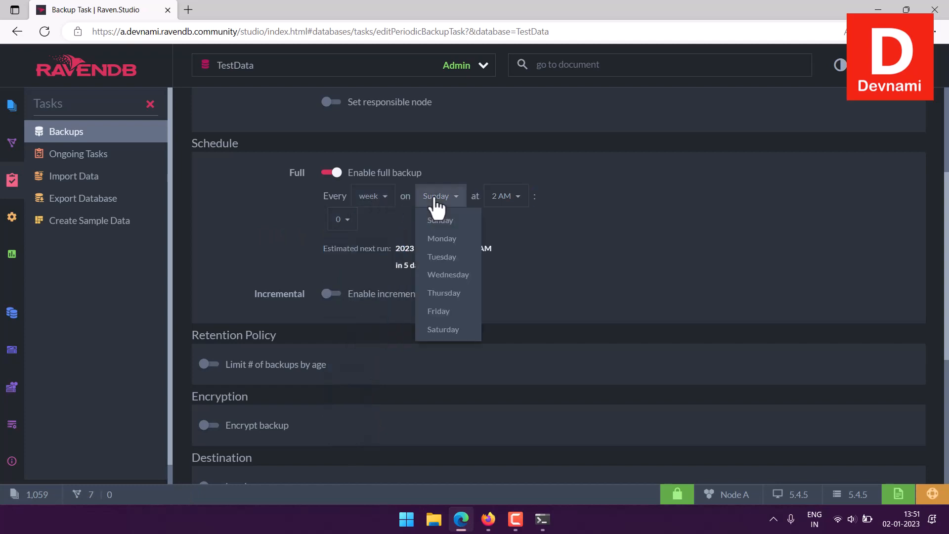
click(435, 201)
click(518, 202)
click(514, 203)
Set the full backup schedule's minute to 9 and disable full backup again
click(342, 220)
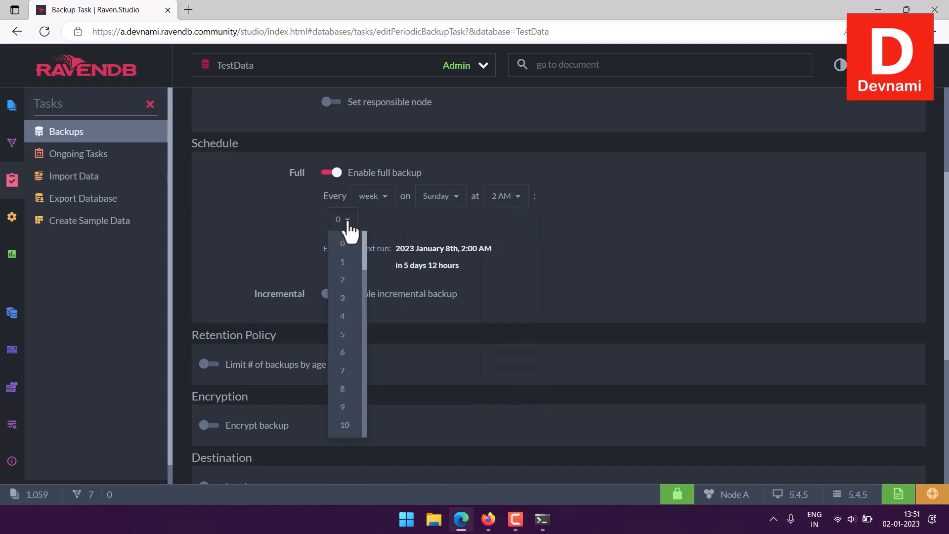
click(342, 407)
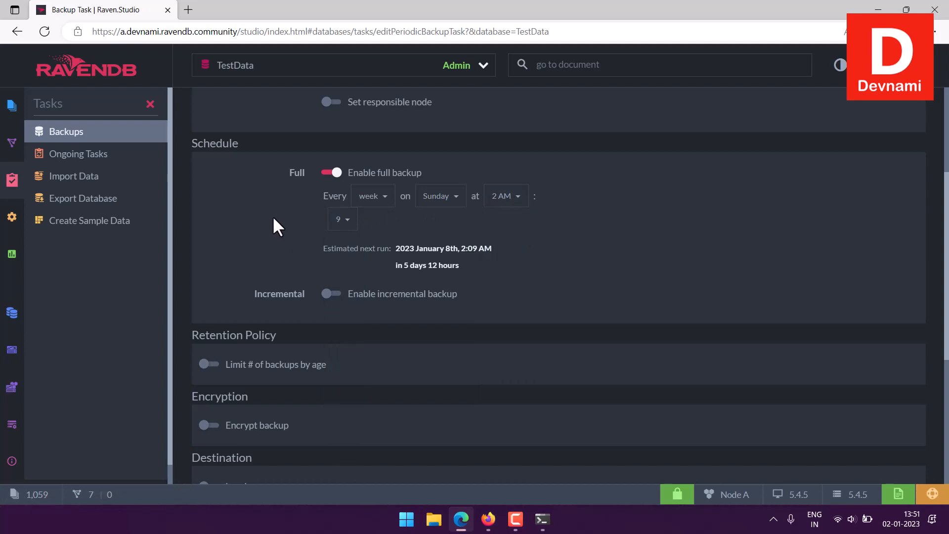
click(331, 172)
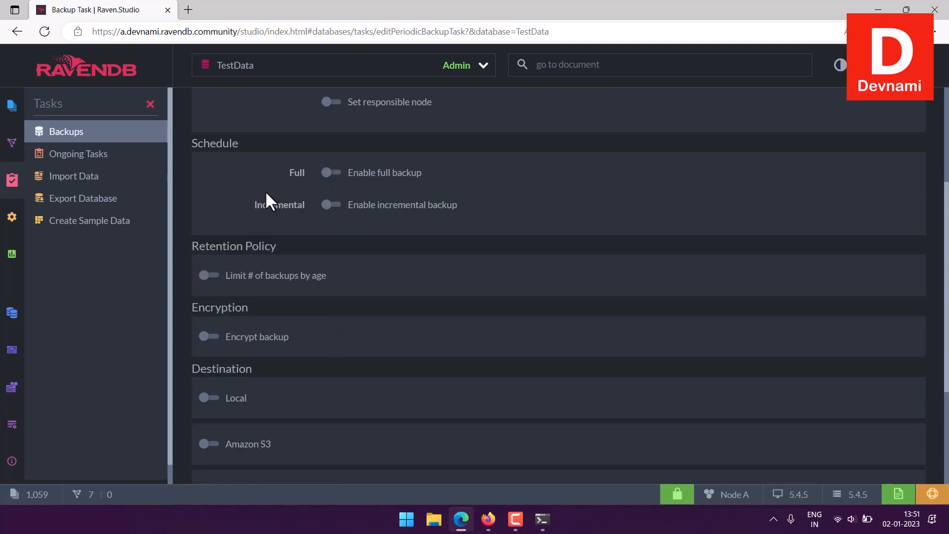
Enable incremental backup, set its frequency to every week, and disable it again
click(332, 205)
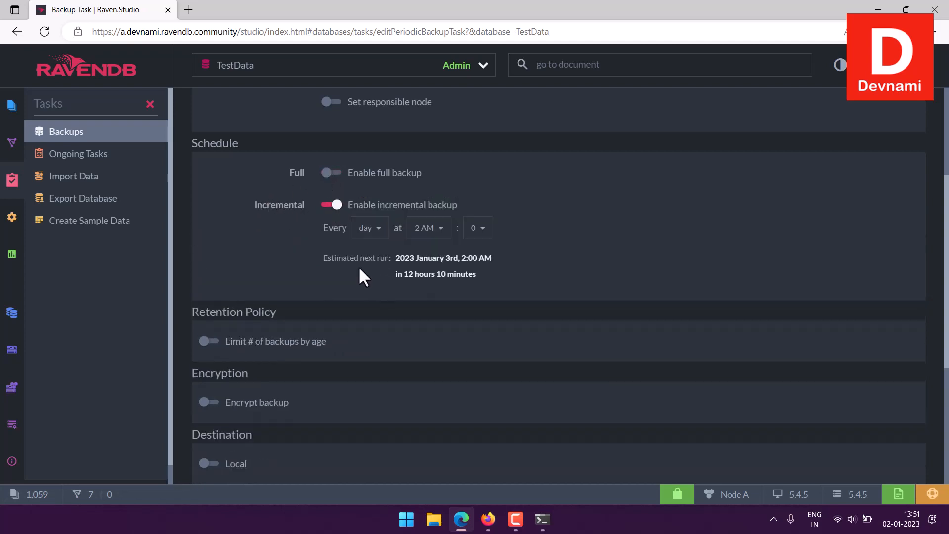
drag(400, 259, 488, 277)
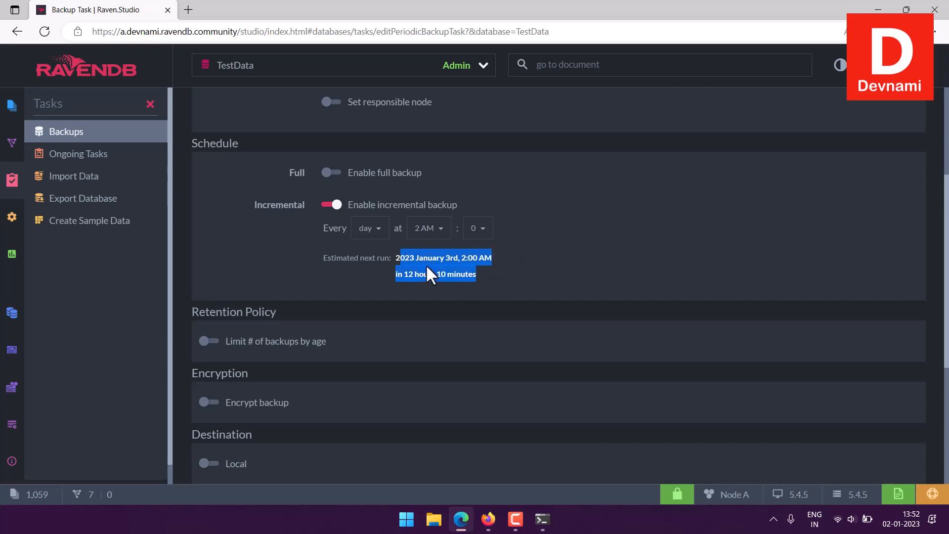
click(368, 230)
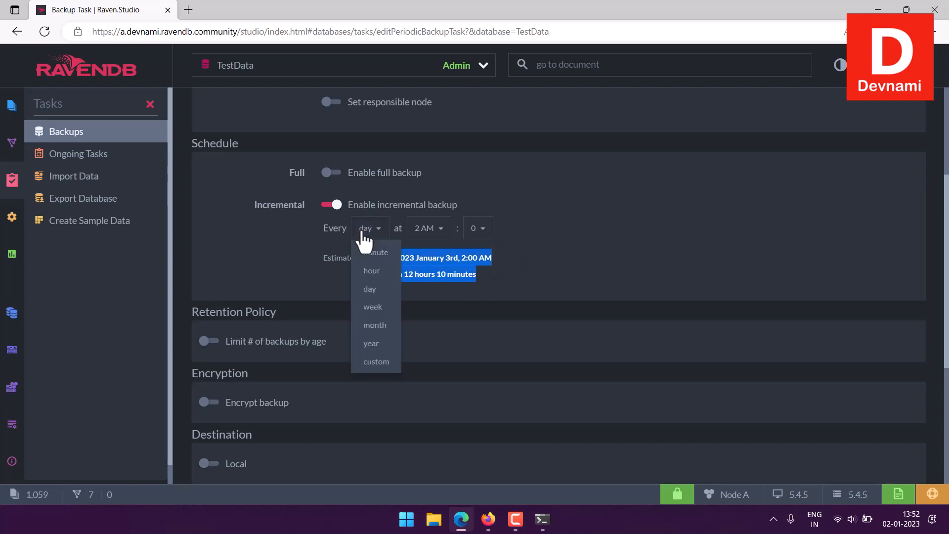
click(373, 307)
click(374, 278)
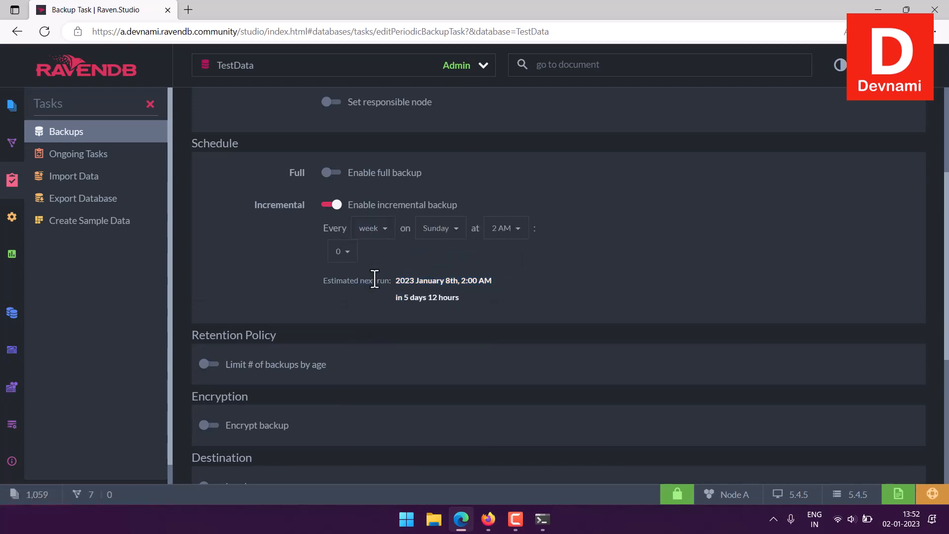
click(331, 204)
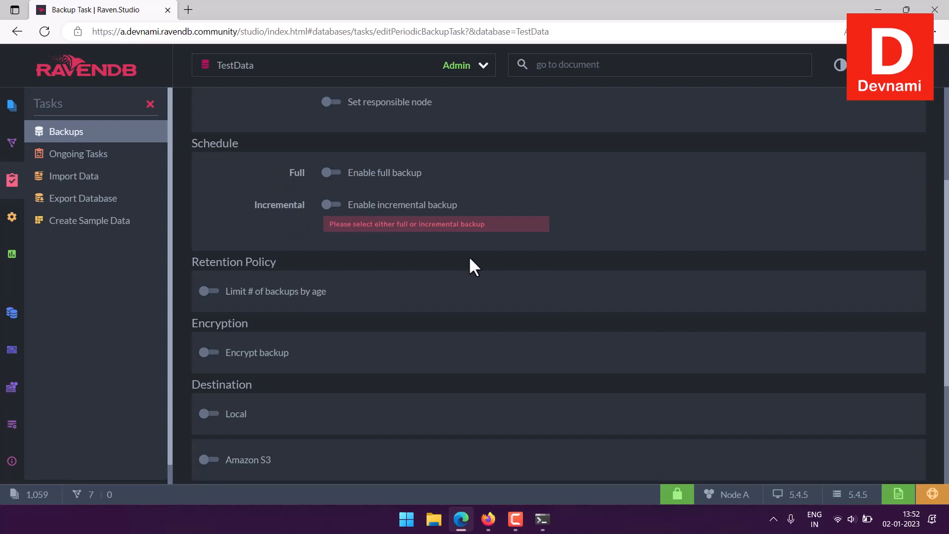
Try limiting the number of backups by age with a minimum retention time of 7 days, and turn the limit off again
scroll(415, 239, up, 4)
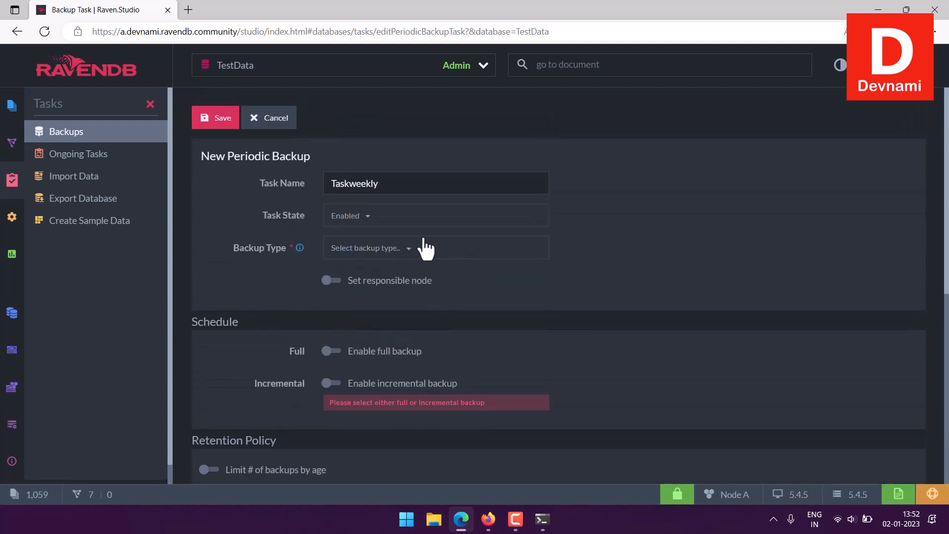
scroll(686, 295, down, 3)
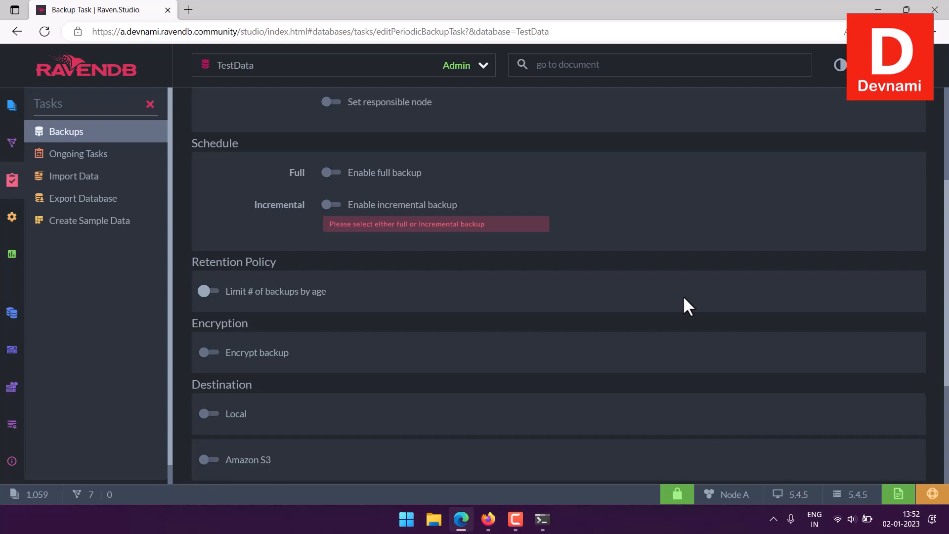
scroll(683, 295, down, 2)
click(210, 173)
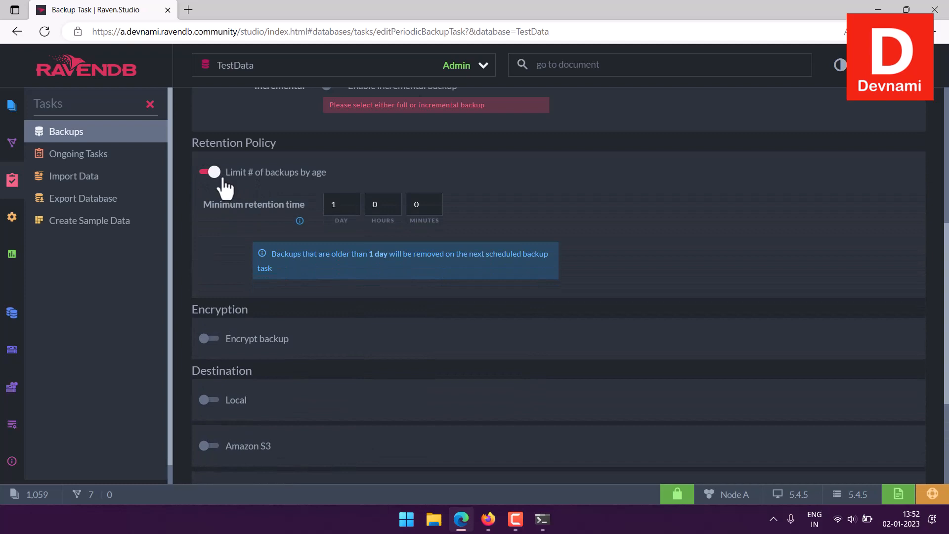
click(347, 202)
click(348, 201)
click(347, 201)
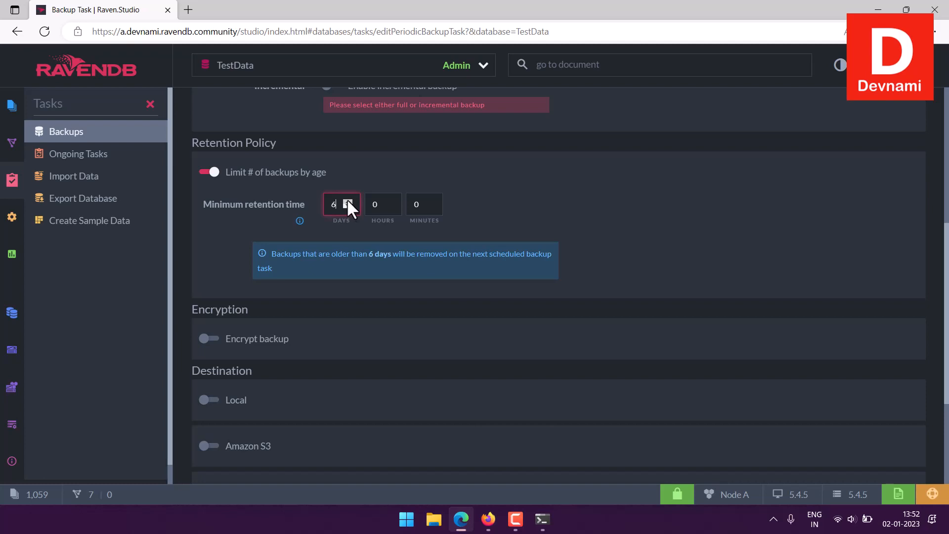
click(348, 200)
click(209, 172)
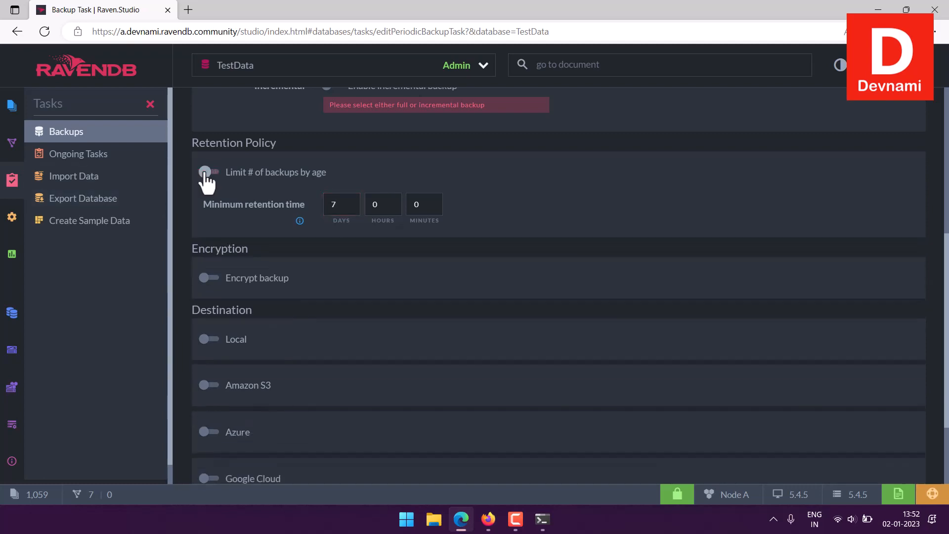
Try backup encryption for the task and turn it off again
drag(205, 204, 250, 203)
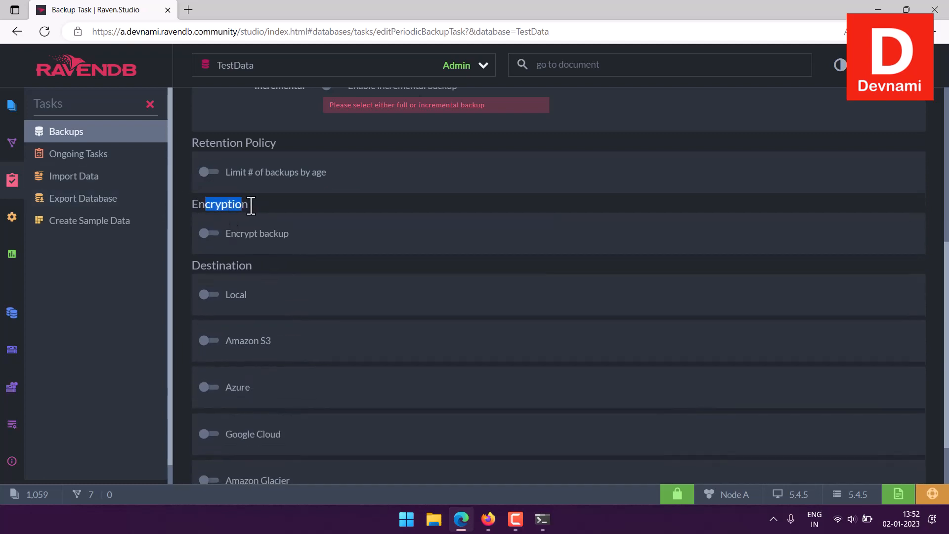
click(283, 215)
click(275, 241)
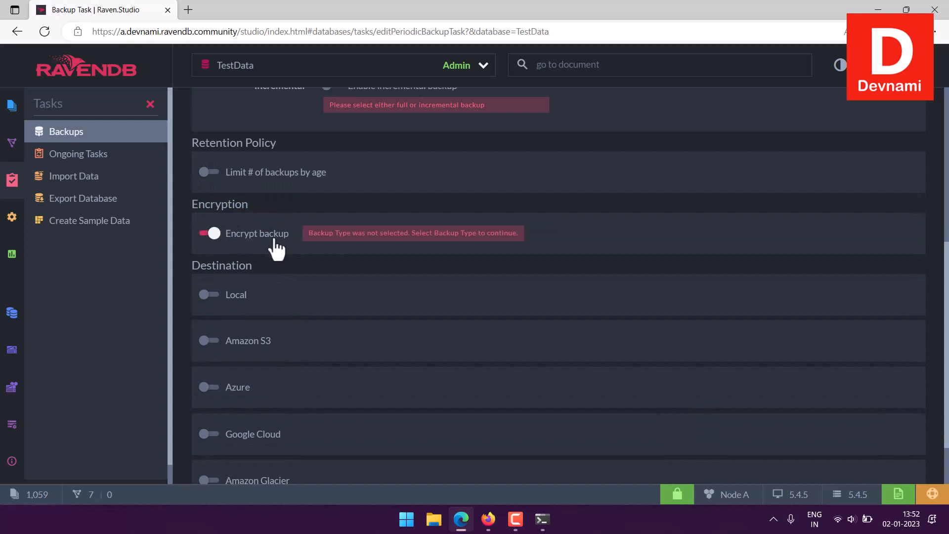
click(217, 235)
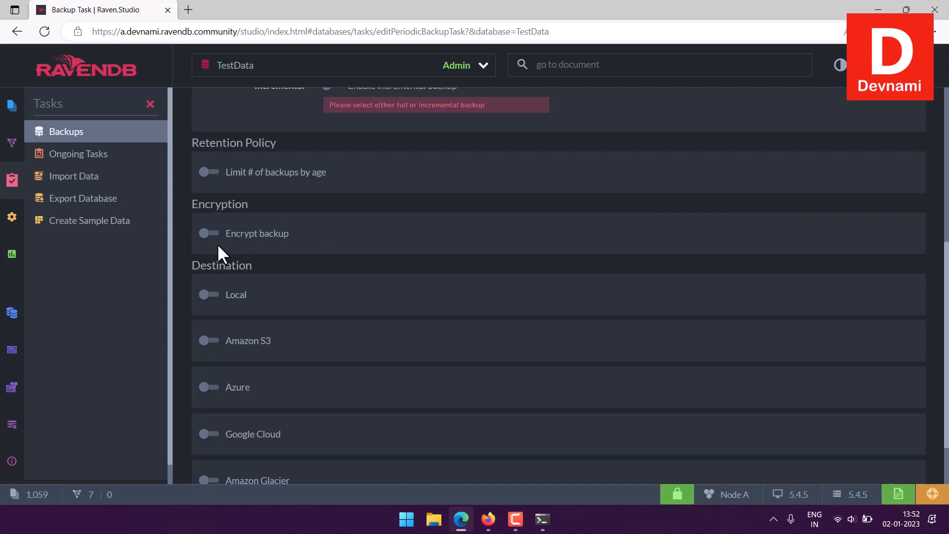
Enable the Local destination, review the drives offered for the backup directory, and disable Local again
scroll(272, 248, down, 1)
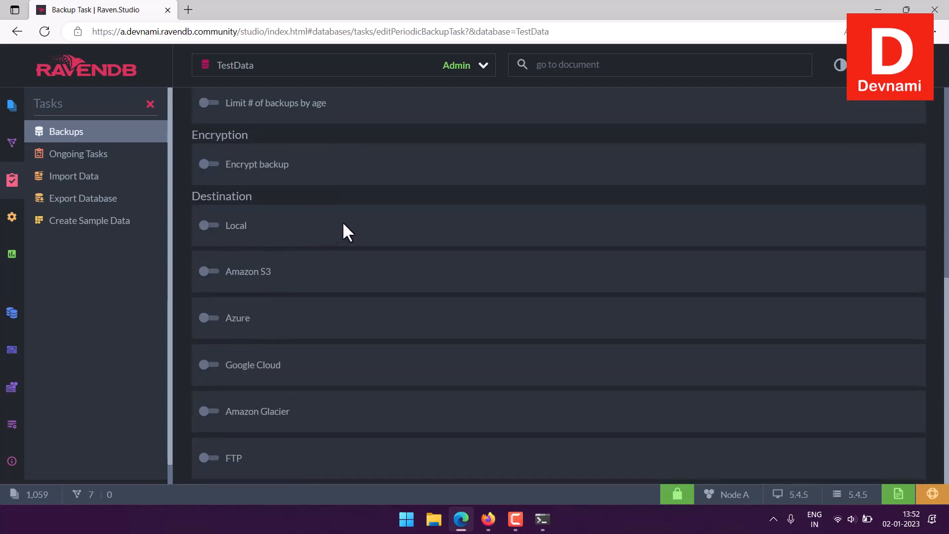
drag(193, 197, 316, 196)
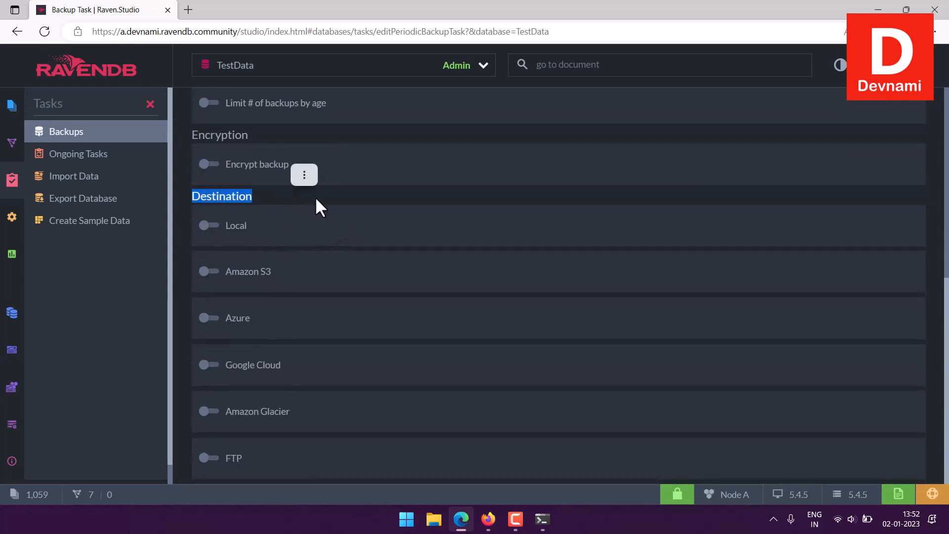
click(319, 196)
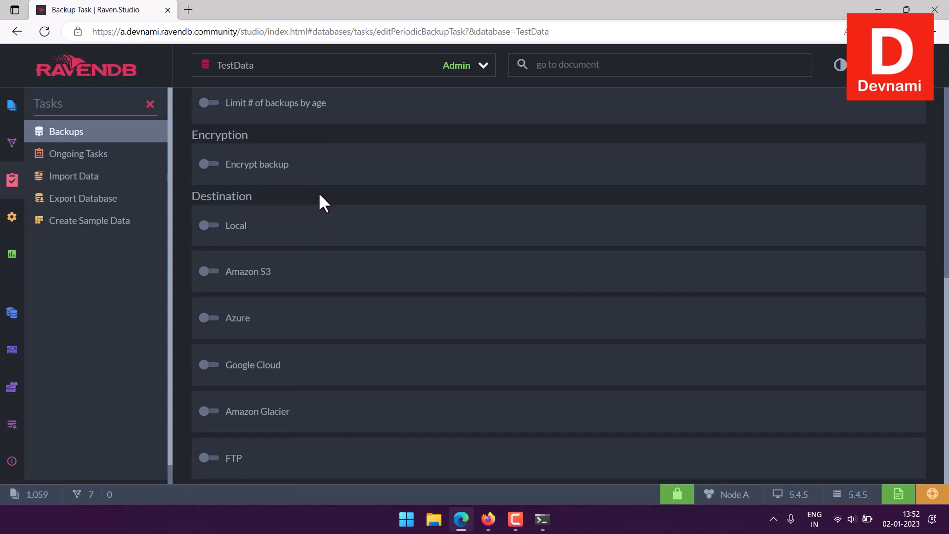
click(210, 226)
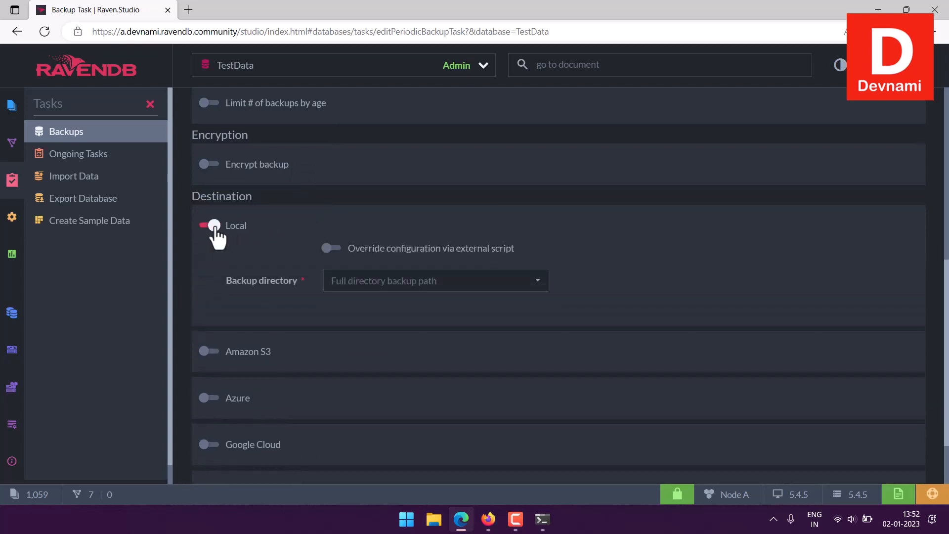
click(381, 285)
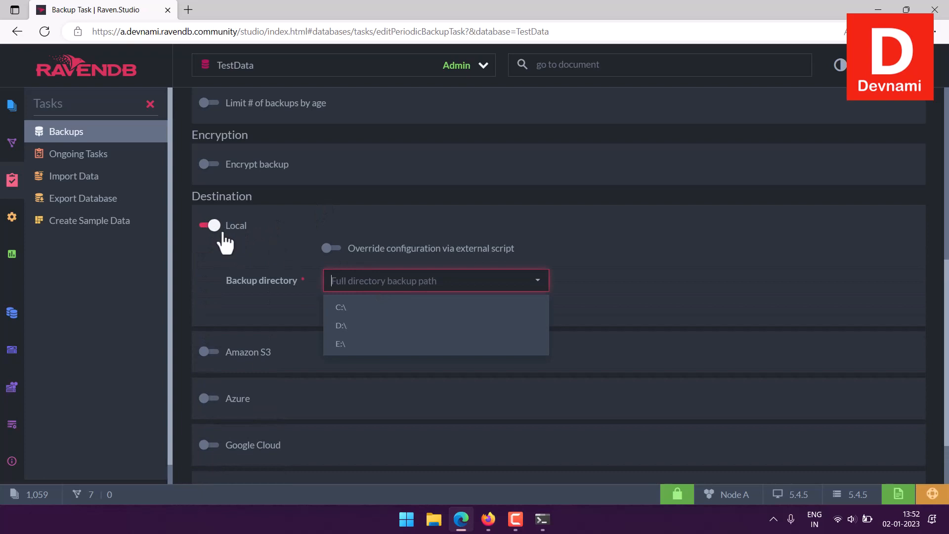
click(210, 225)
Enable the Amazon S3 destination, review its bucket, remote folder and AWS region options, and disable Amazon S3 again
click(212, 271)
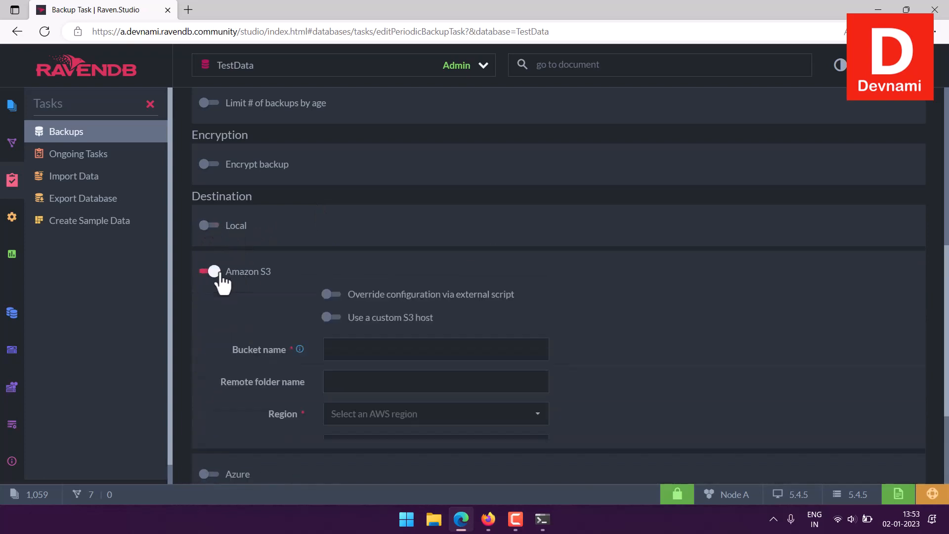
scroll(541, 295, down, 2)
click(350, 224)
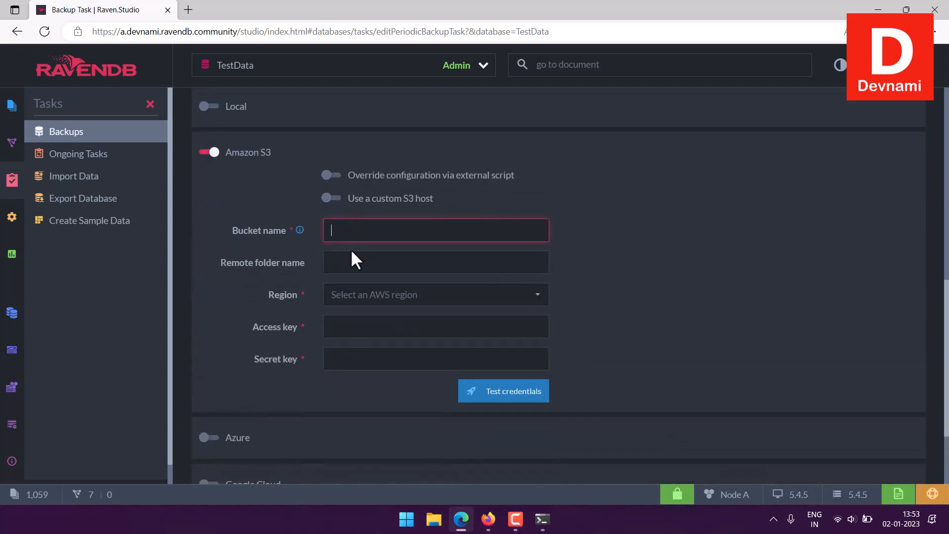
click(352, 256)
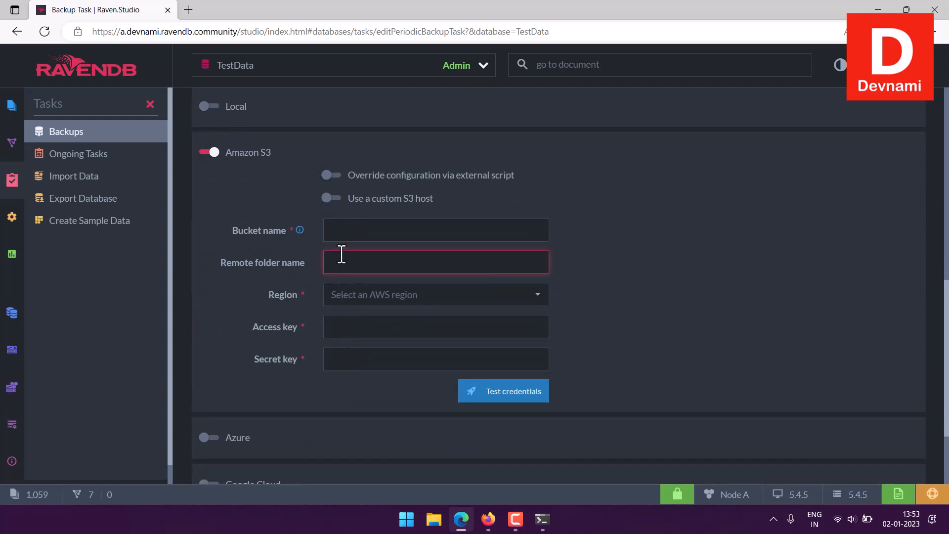
click(341, 232)
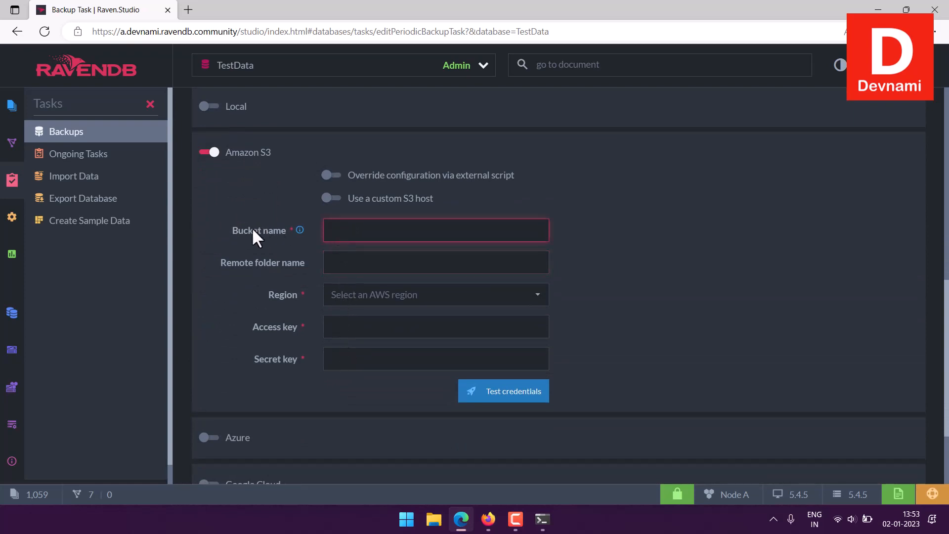
mouse_move(277, 232)
drag(233, 264, 299, 261)
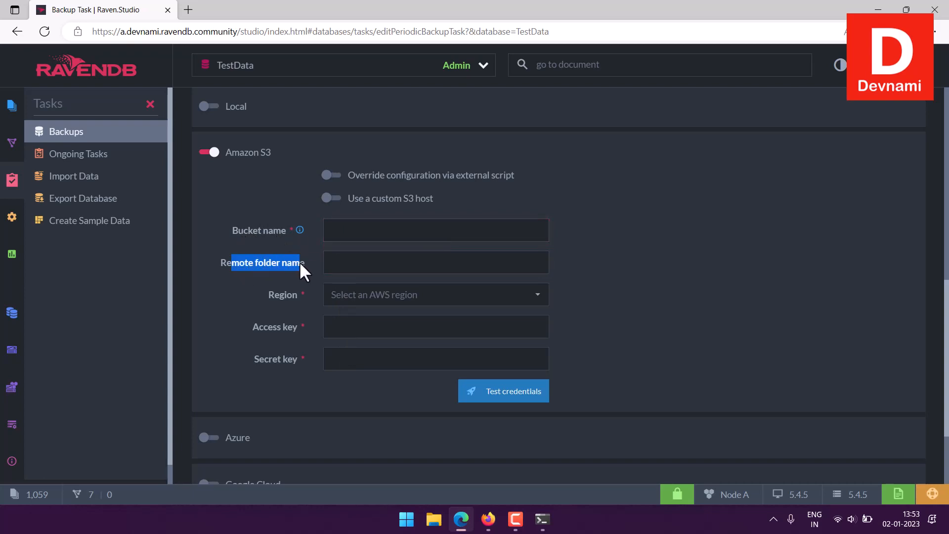
click(262, 268)
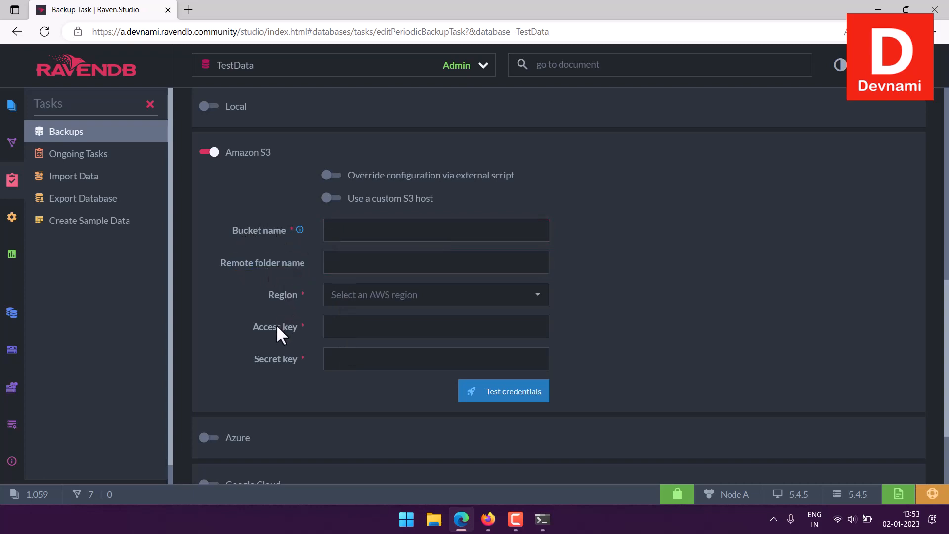
click(392, 294)
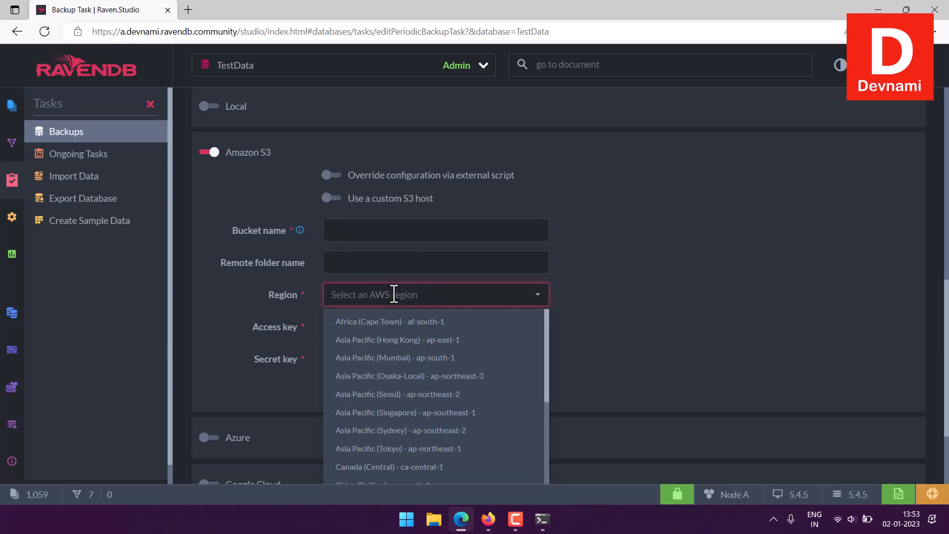
click(302, 280)
click(208, 153)
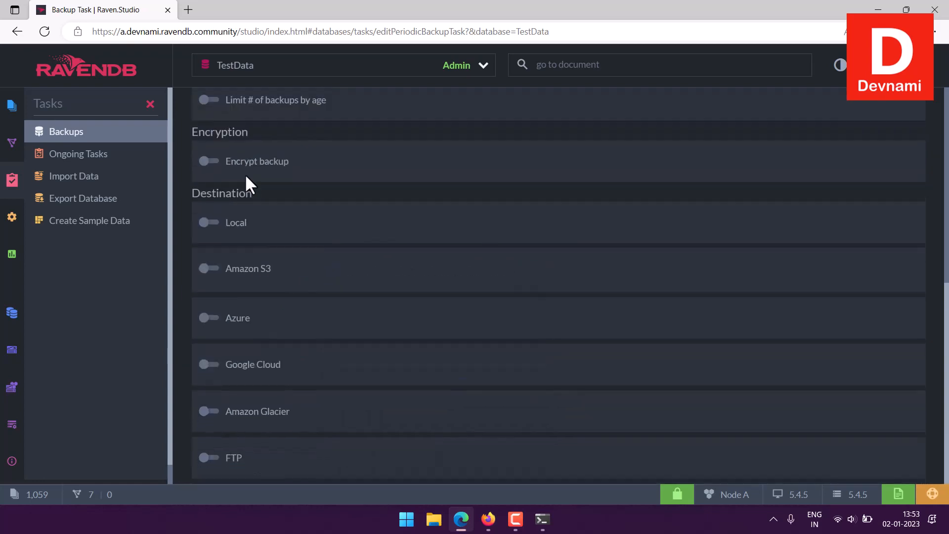
Enable the Azure destination, review its storage container, remote folder, account name and account key fields, and disable Azure again
click(210, 319)
scroll(323, 290, down, 2)
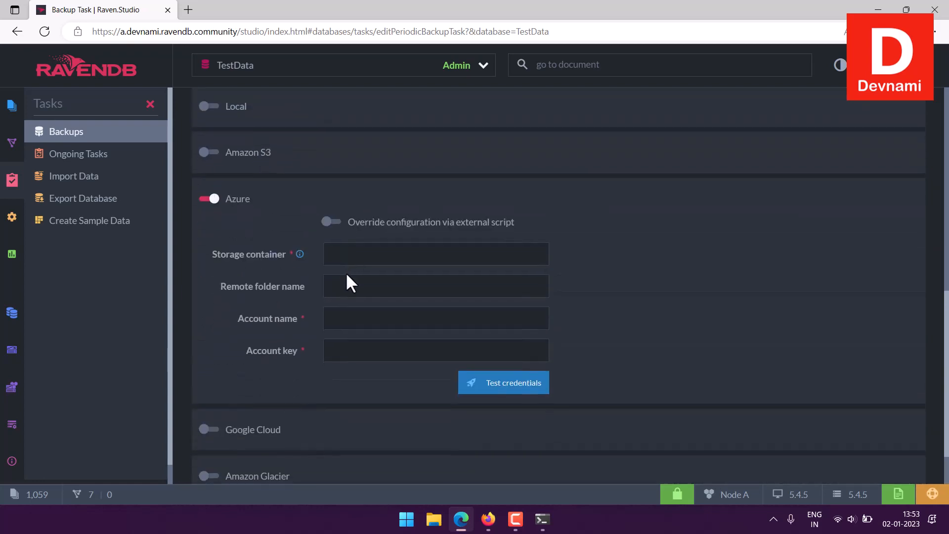
click(345, 253)
click(344, 285)
click(345, 317)
click(345, 348)
click(339, 336)
click(384, 257)
click(364, 290)
click(361, 328)
click(385, 338)
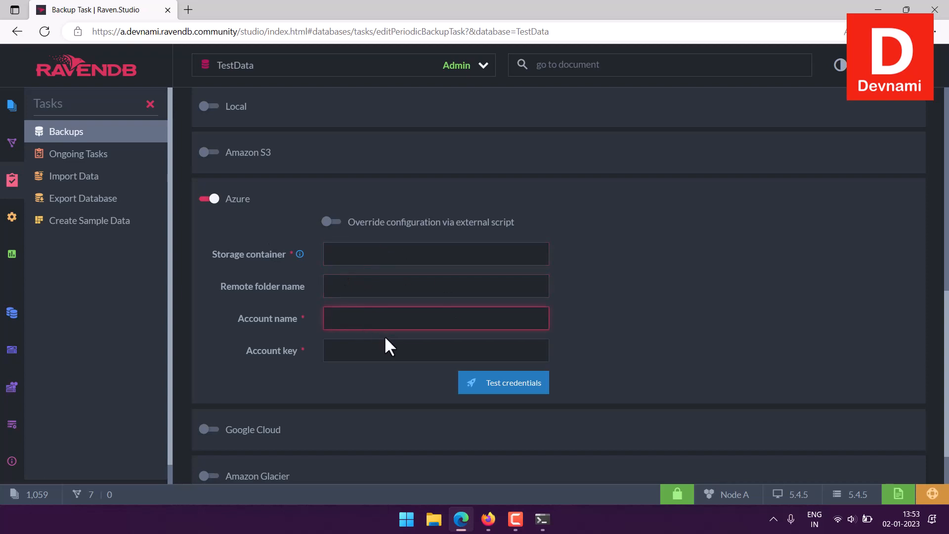
click(209, 198)
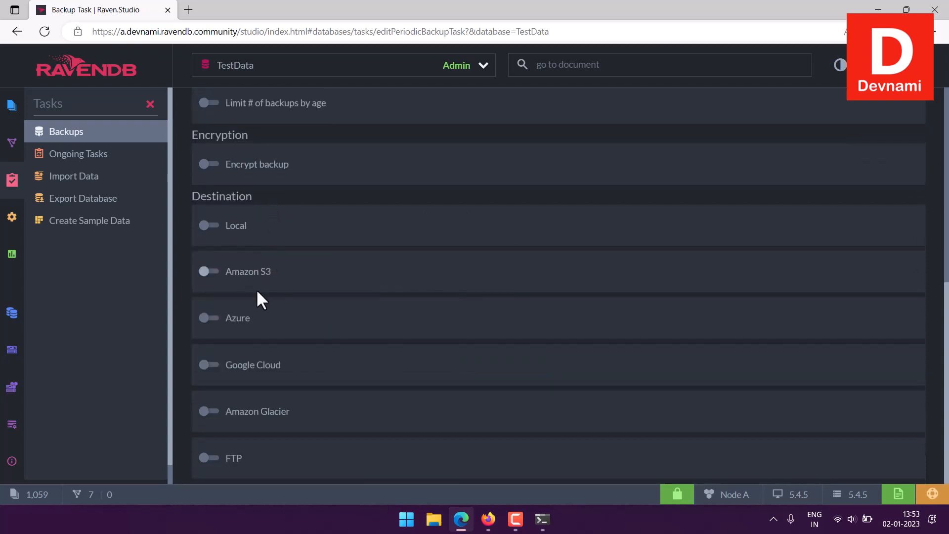
Enable the Google Cloud destination, review the sample credentials JSON and the bucket guidance, and disable Google Cloud again
click(218, 365)
scroll(399, 278, down, 4)
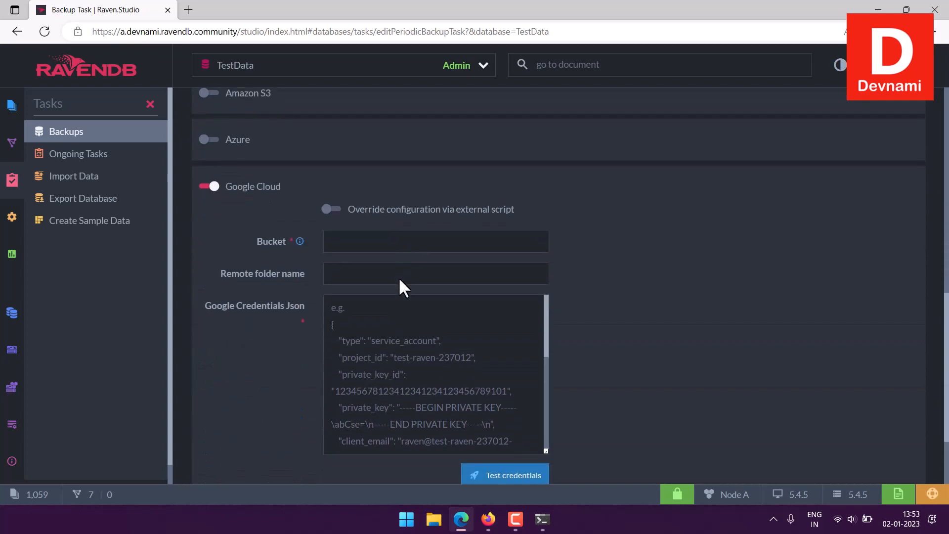
click(398, 254)
scroll(416, 250, down, 5)
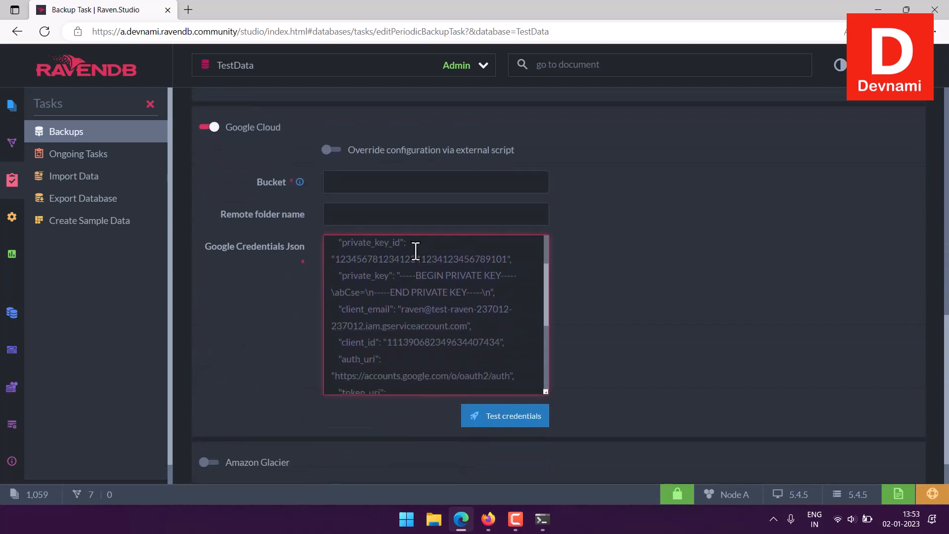
scroll(415, 249, up, 5)
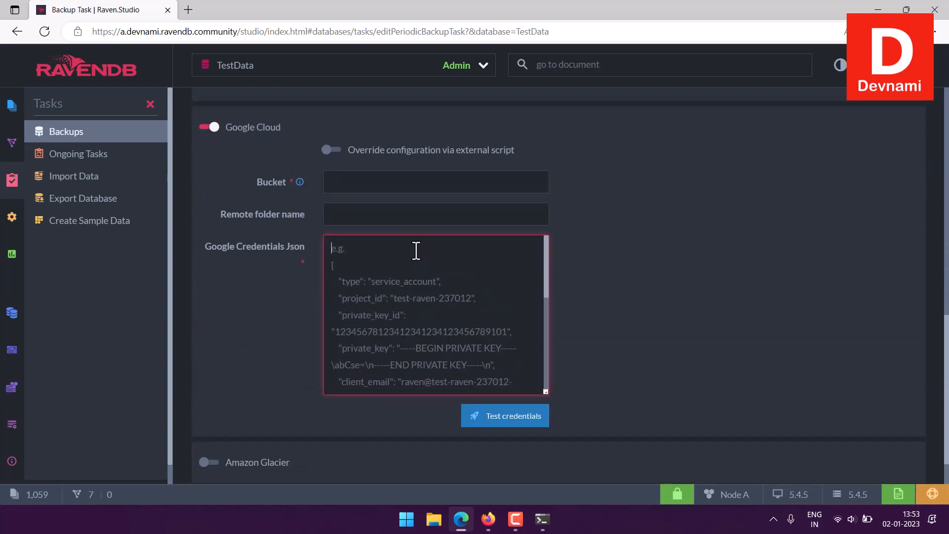
mouse_move(300, 182)
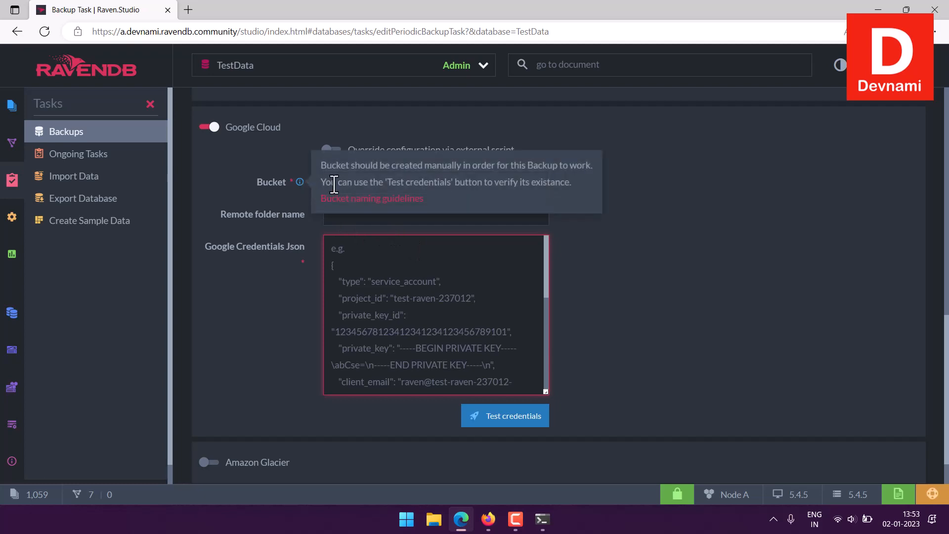
click(209, 128)
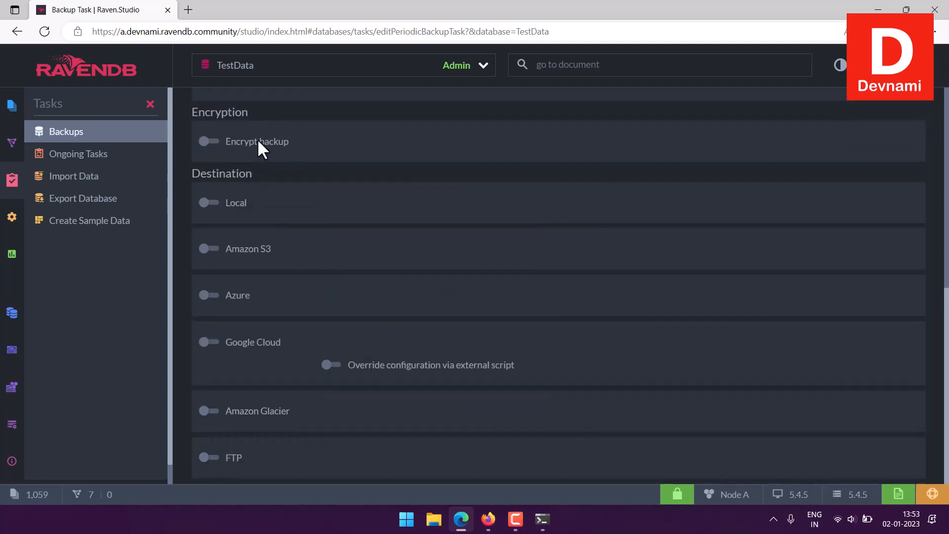
Enable the Amazon Glacier destination, review its vault name field and AWS region choices, and disable Amazon Glacier again
click(211, 411)
scroll(417, 292, down, 3)
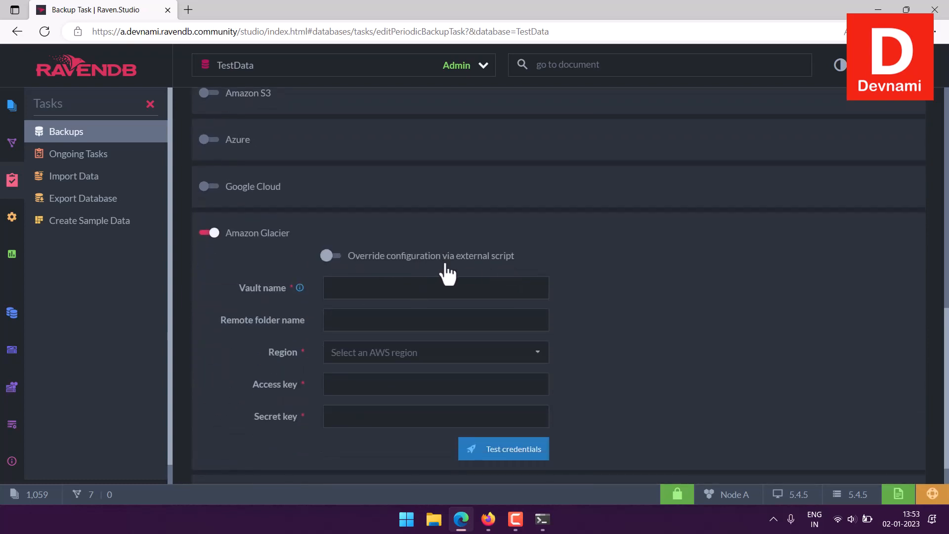
click(362, 286)
click(356, 349)
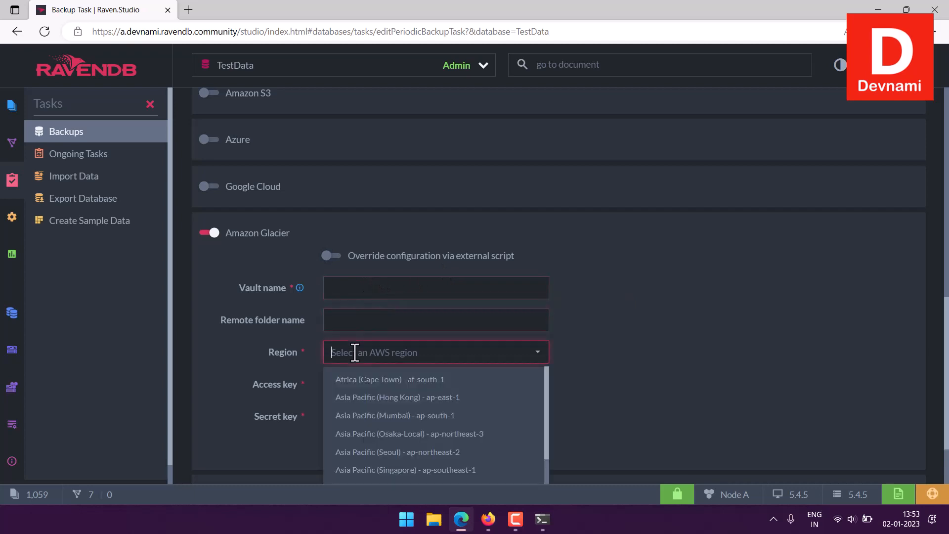
click(302, 430)
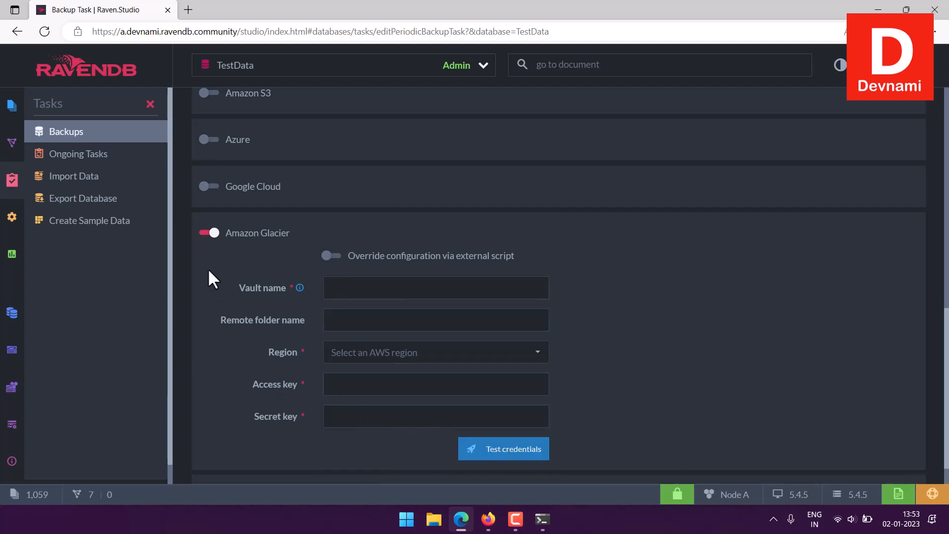
click(208, 240)
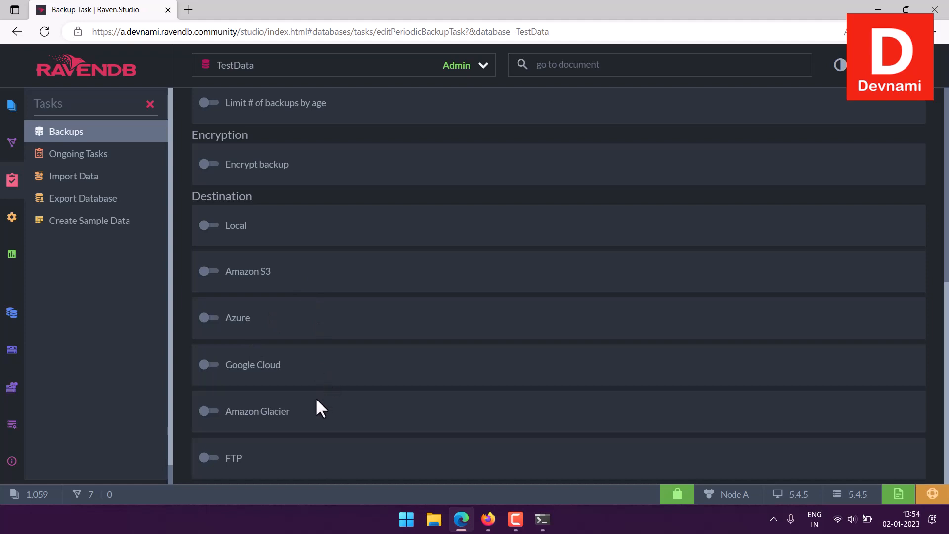
Enable the FTP destination and review its host, user name and password fields
click(219, 462)
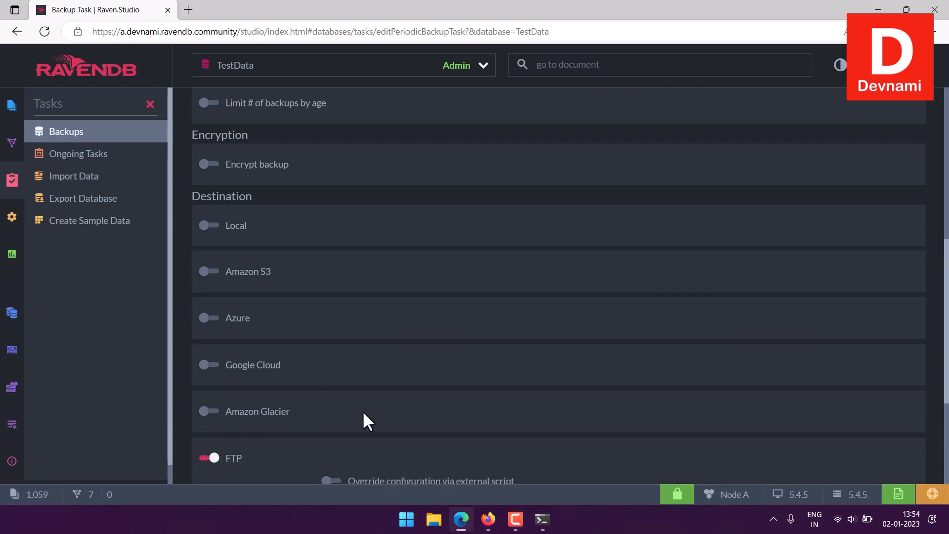
scroll(364, 410, down, 3)
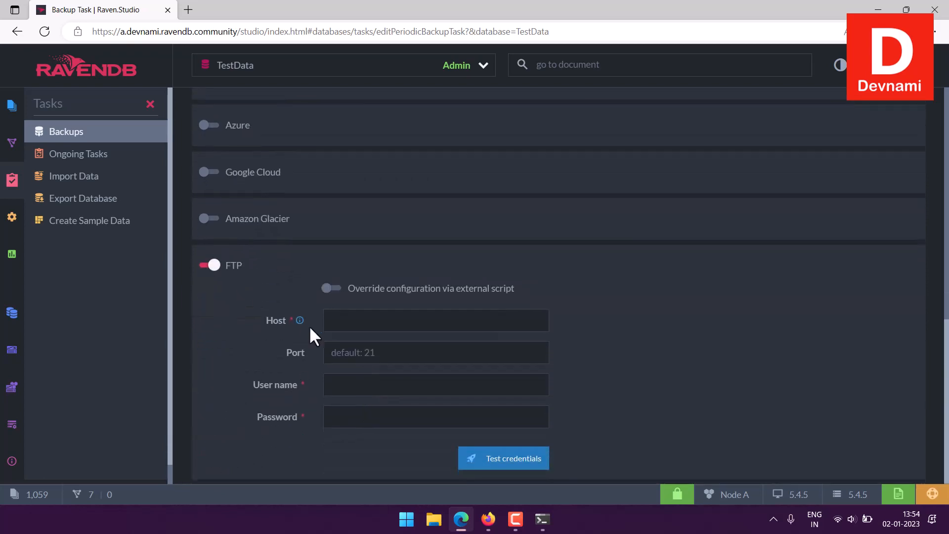
click(327, 321)
click(334, 385)
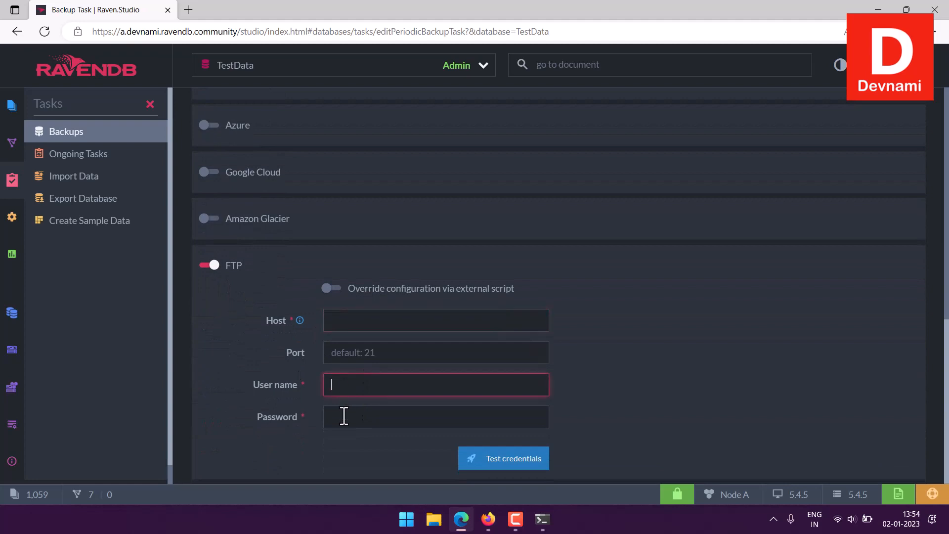
click(343, 417)
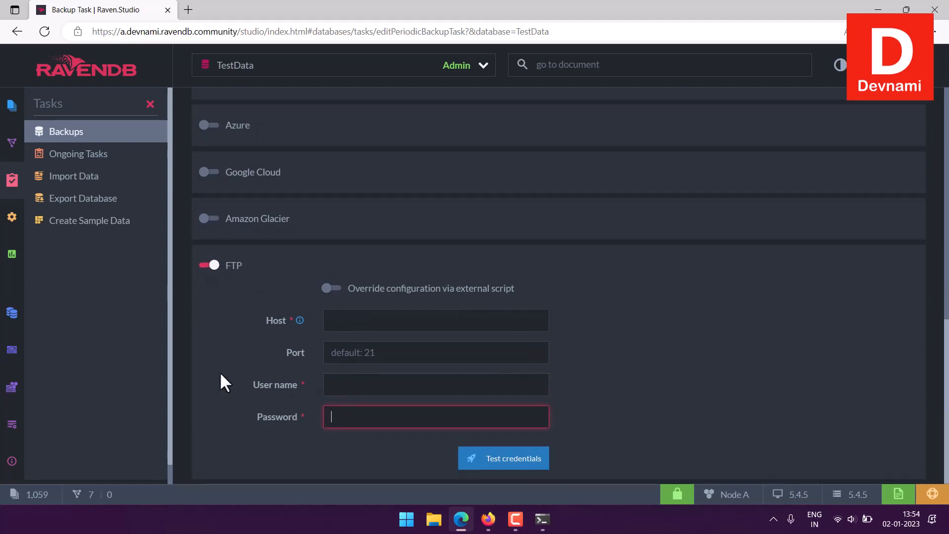
Cancel the new periodic backup task and discard its unsaved changes
scroll(207, 279, up, 12)
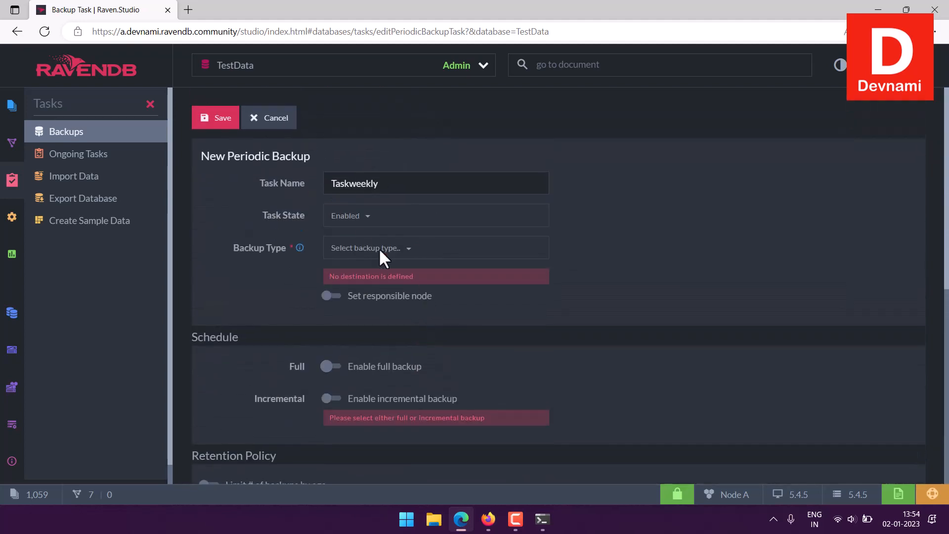
click(265, 118)
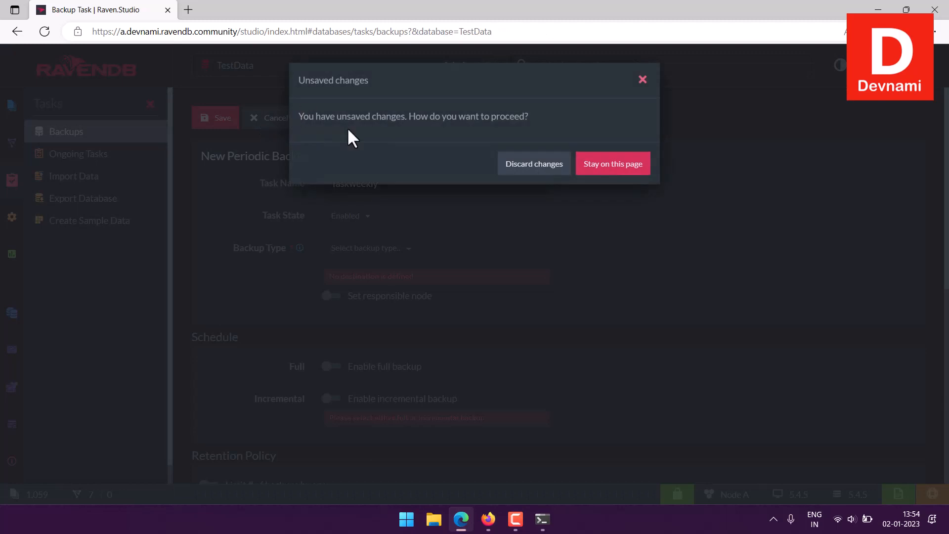
click(538, 163)
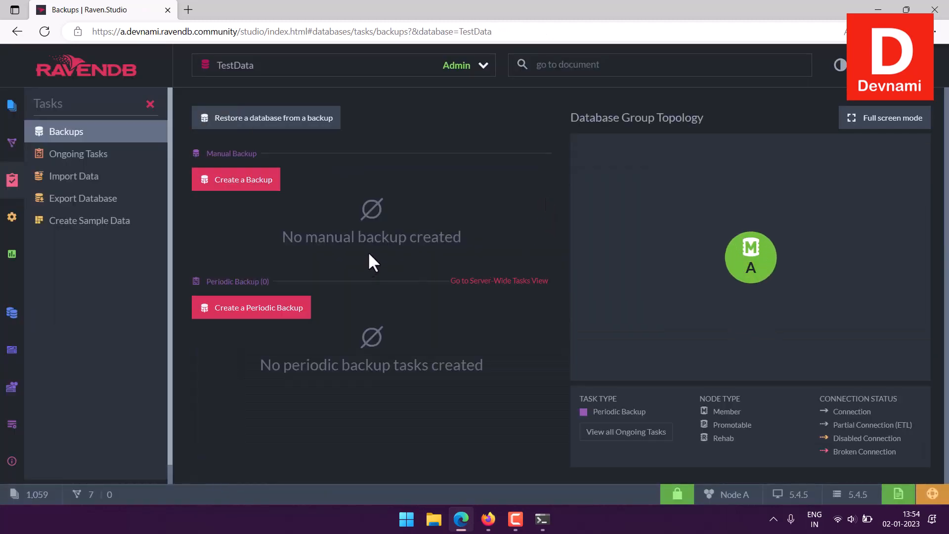
Start creating a manual backup and view the backup types on offer without choosing one
click(223, 183)
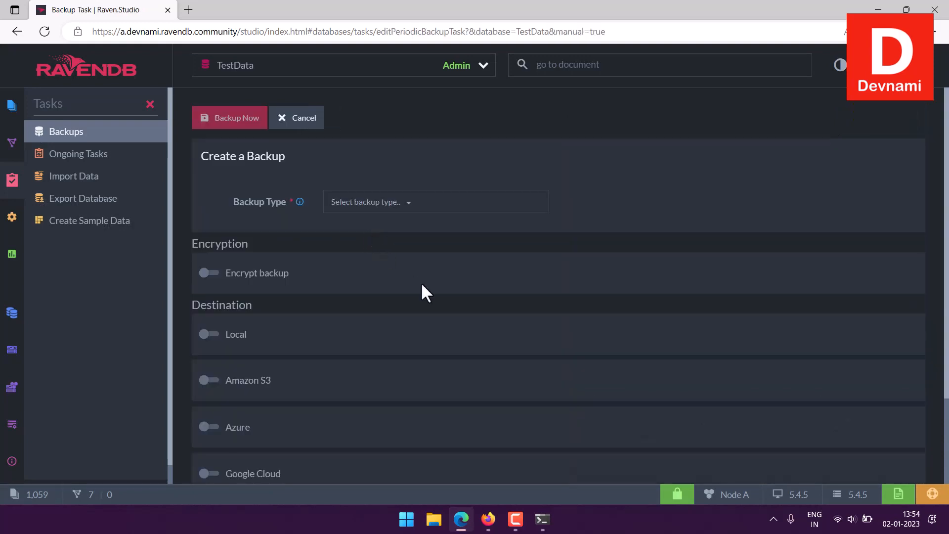
click(406, 206)
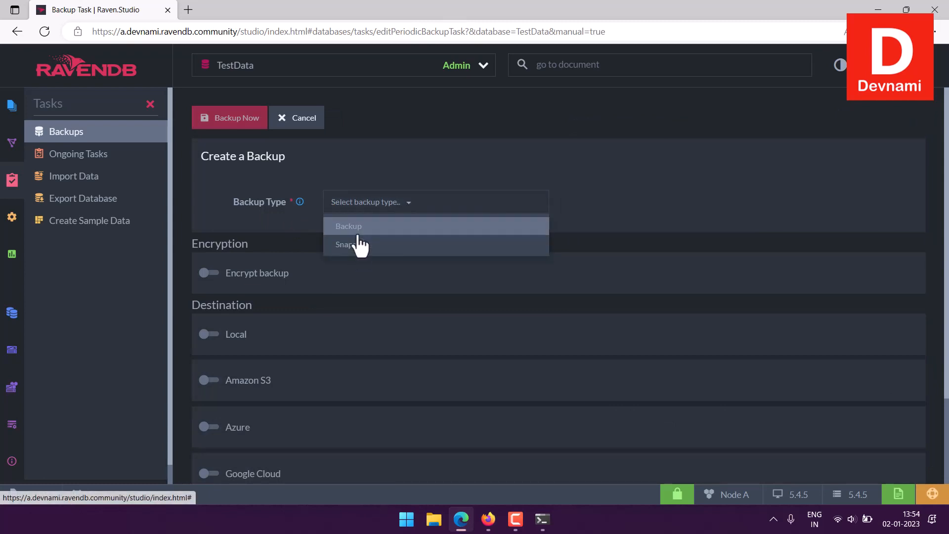
click(305, 230)
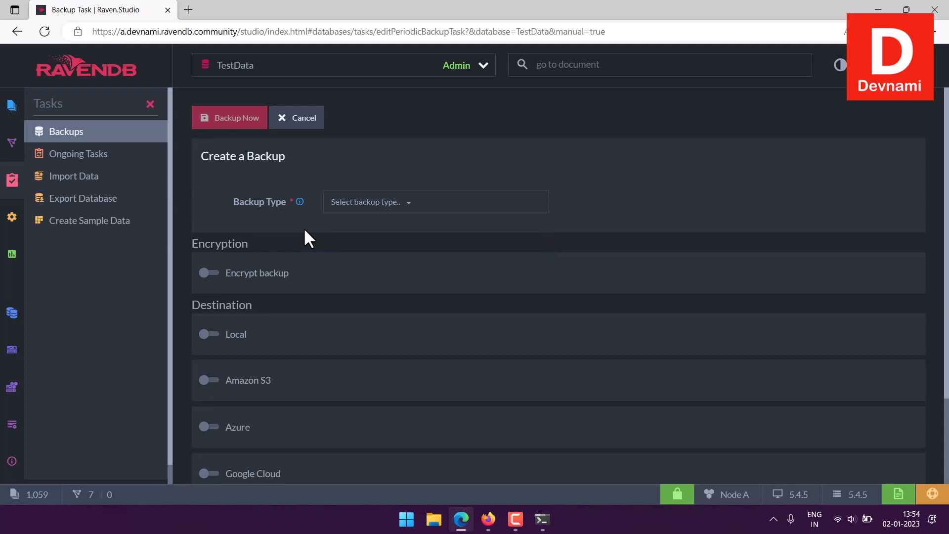
Examine the Encryption and Destination sections of the manual backup form
drag(198, 244, 411, 244)
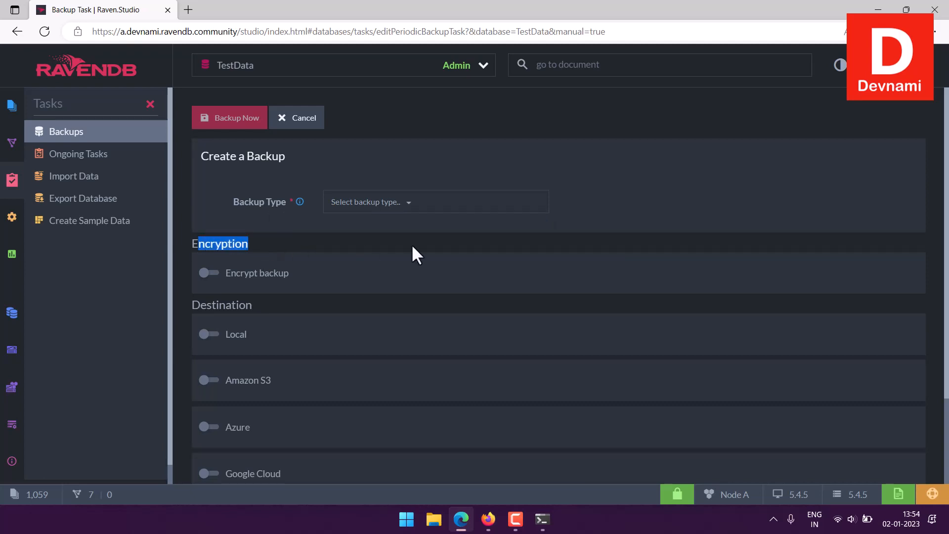
click(411, 242)
scroll(420, 239, down, 2)
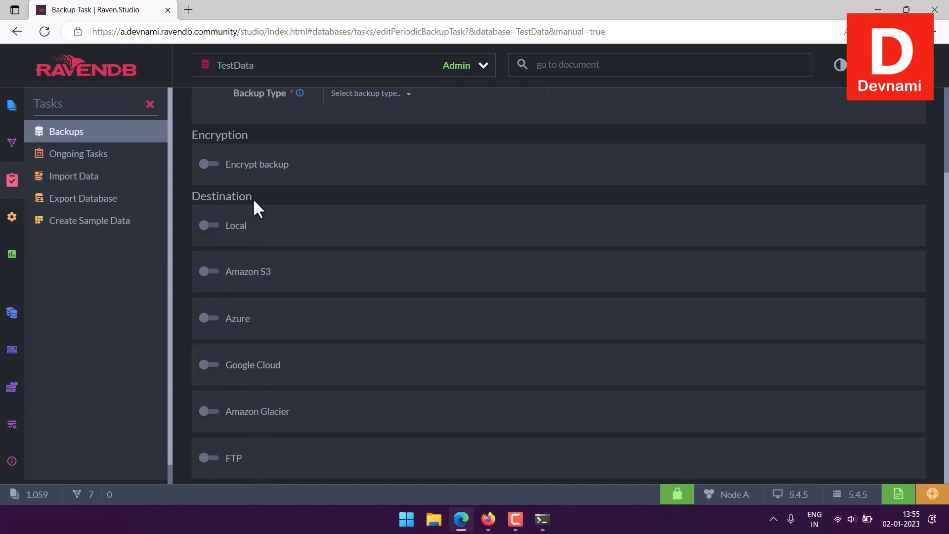
drag(193, 195, 265, 192)
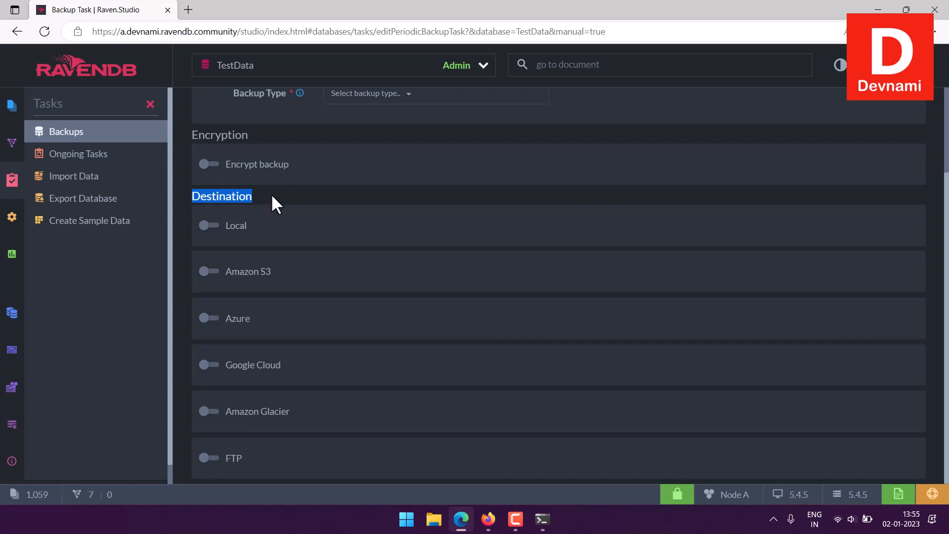
click(353, 194)
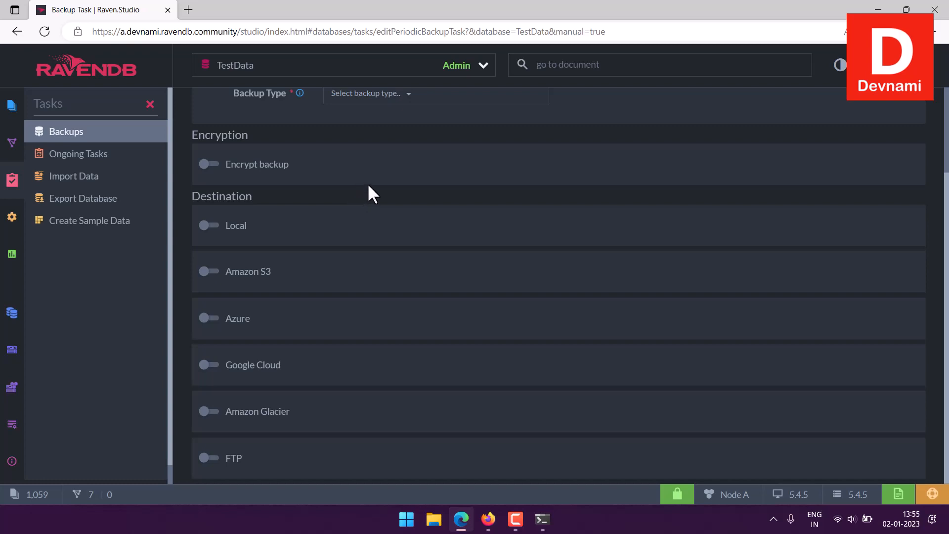
scroll(368, 186, up, 3)
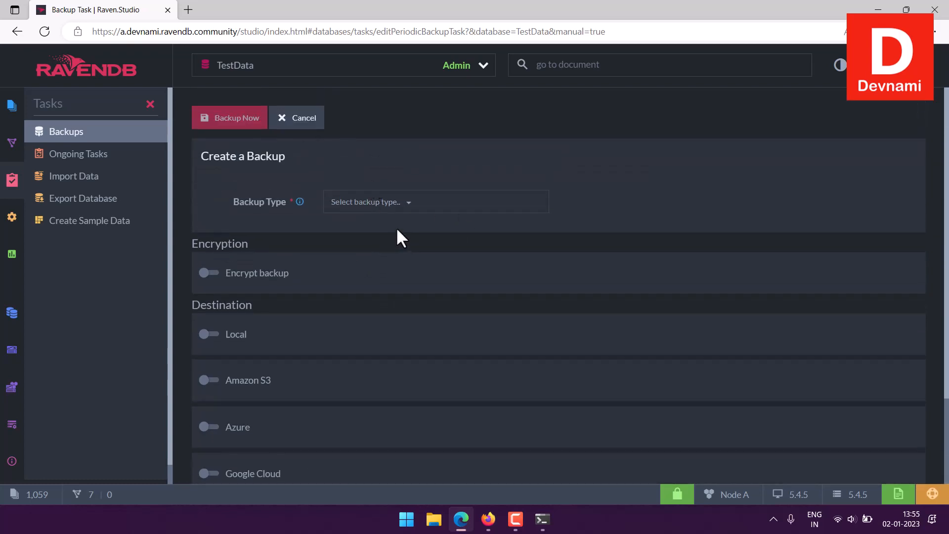
Review the backup type choices once more without choosing one, and cancel the manual backup
click(377, 205)
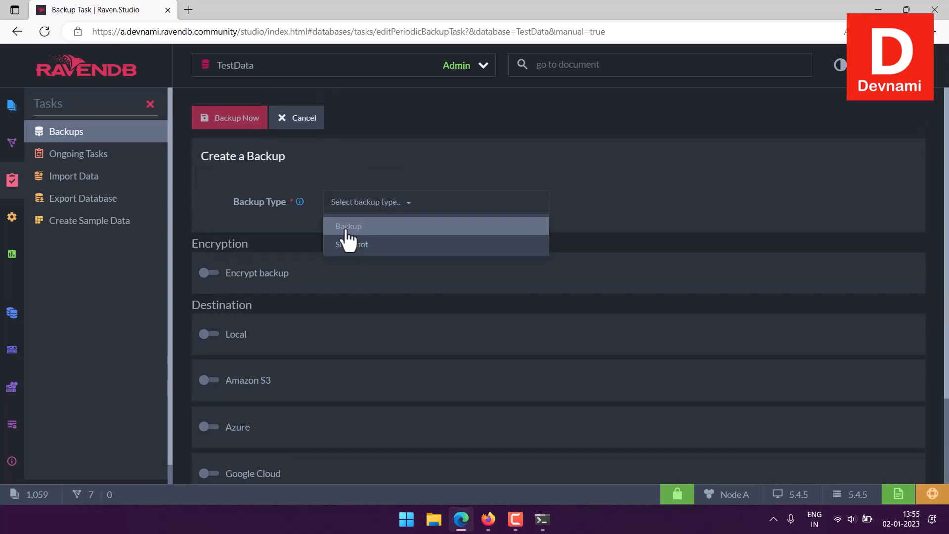
click(288, 241)
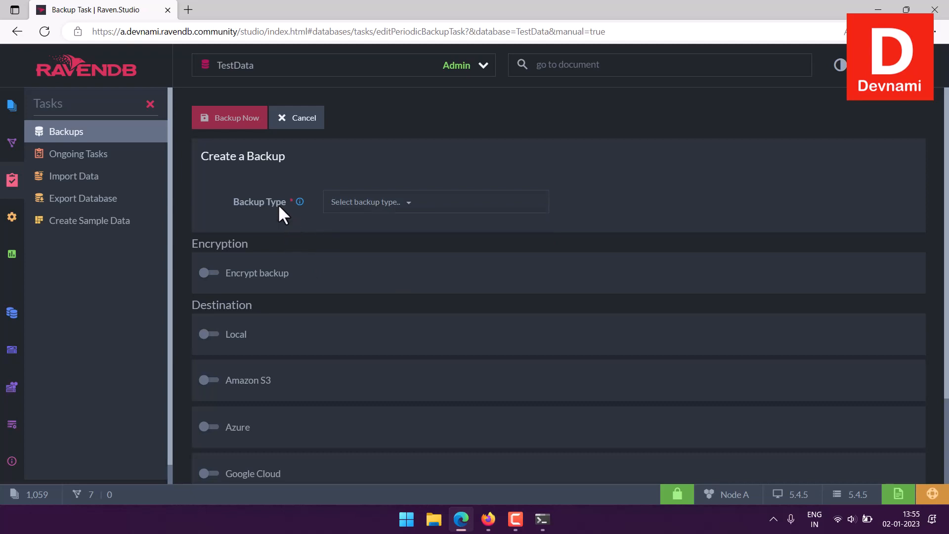
click(300, 124)
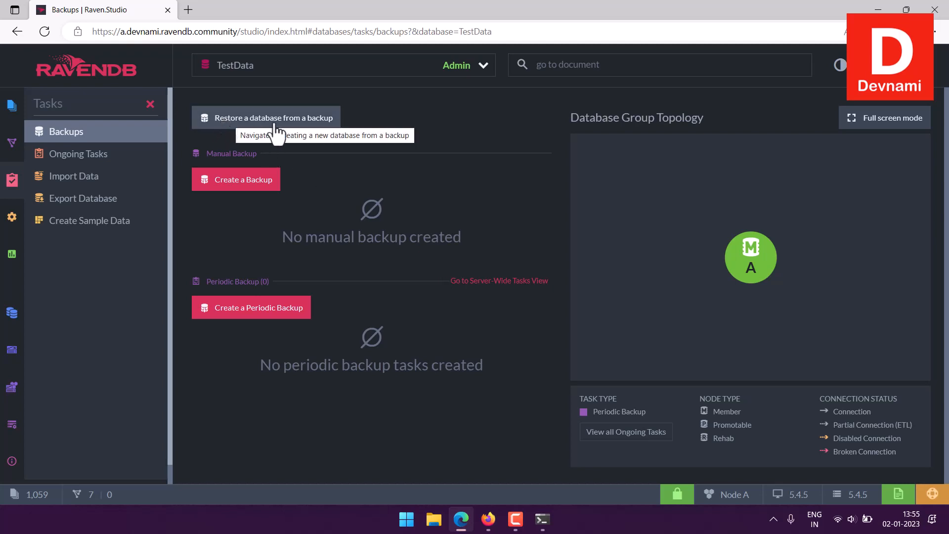
Start restoring a database from a backup, view the backup directory suggestions for the local server source, and close the restore form without creating anything
click(255, 126)
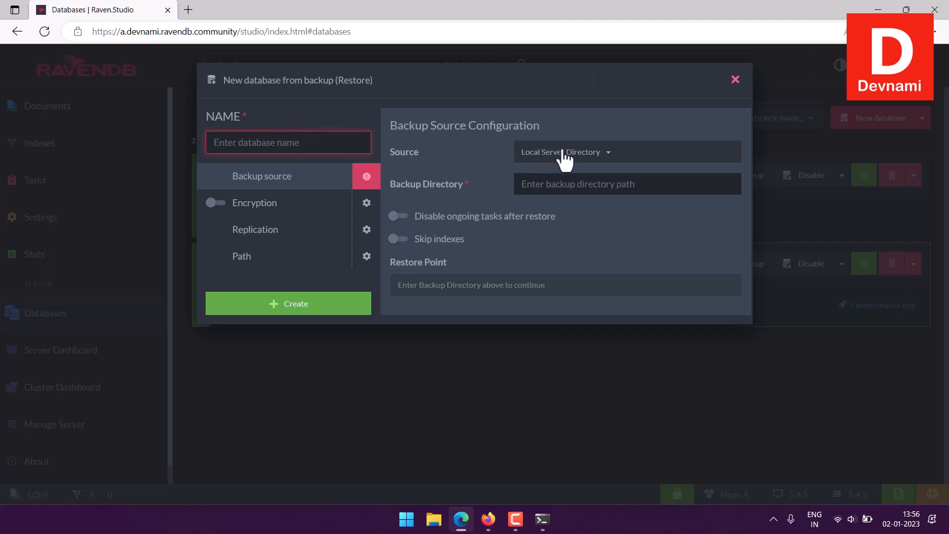
click(574, 187)
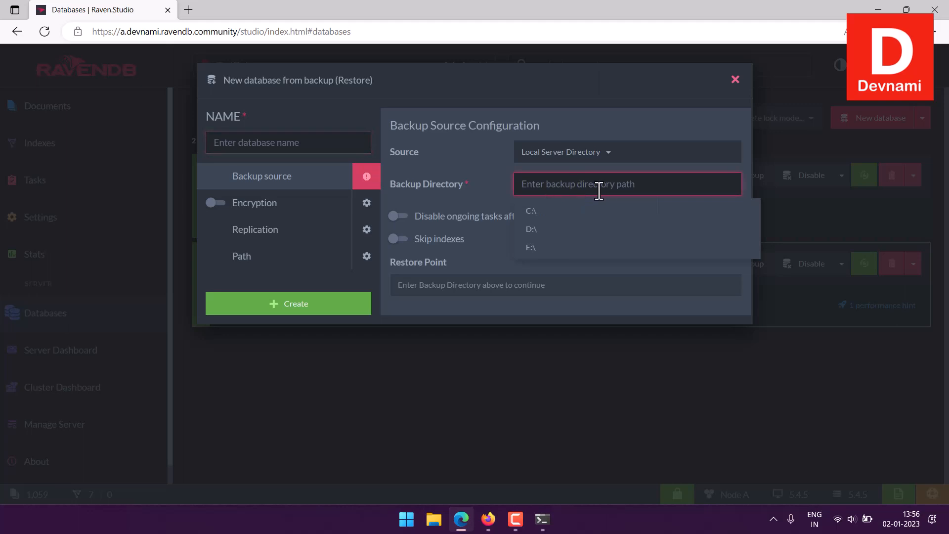
click(475, 186)
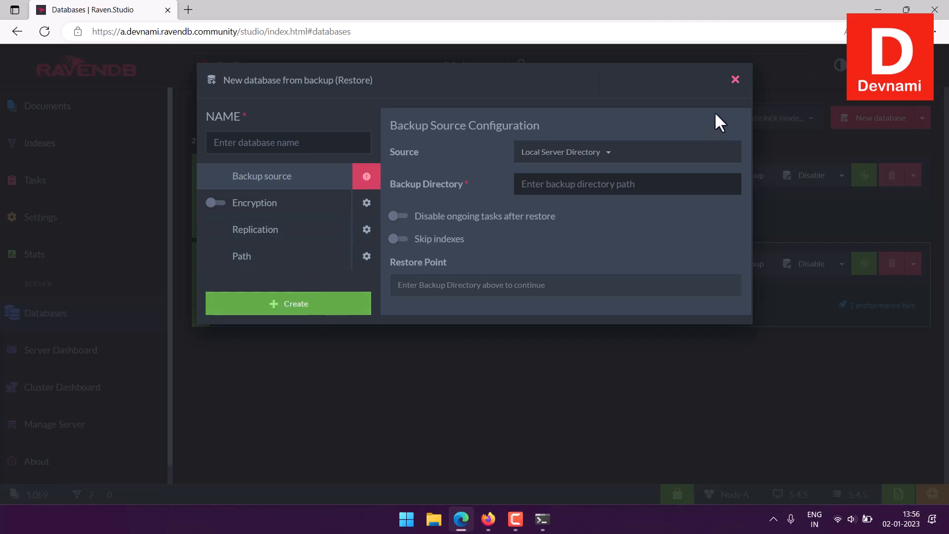
click(734, 79)
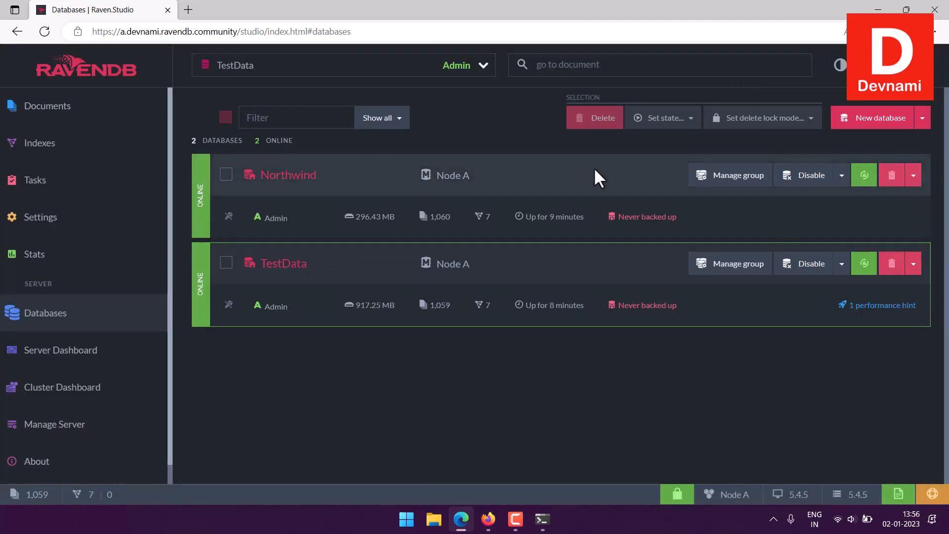